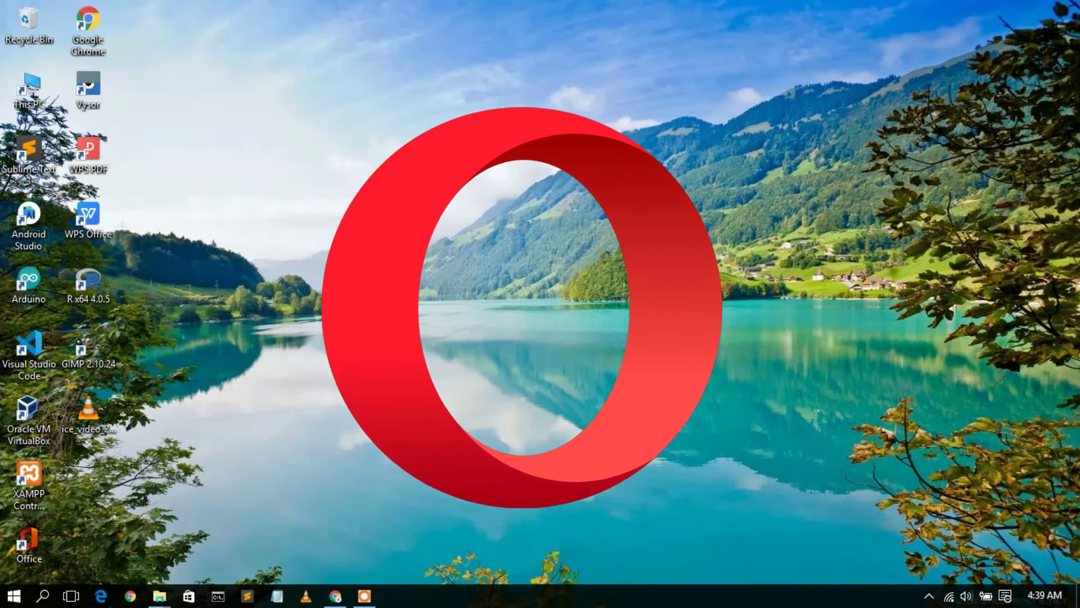
Bring the Google Chrome window with its New Tab page back in front
left_click(338, 596)
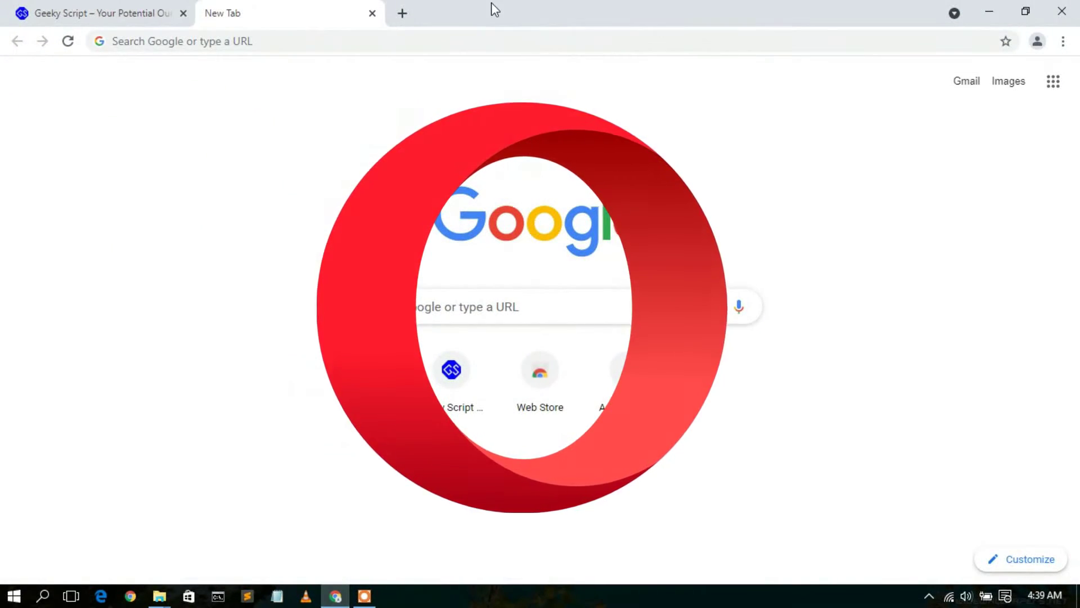
Search Google for 'opera browser download' and open the opera.com download page result
left_click(459, 39)
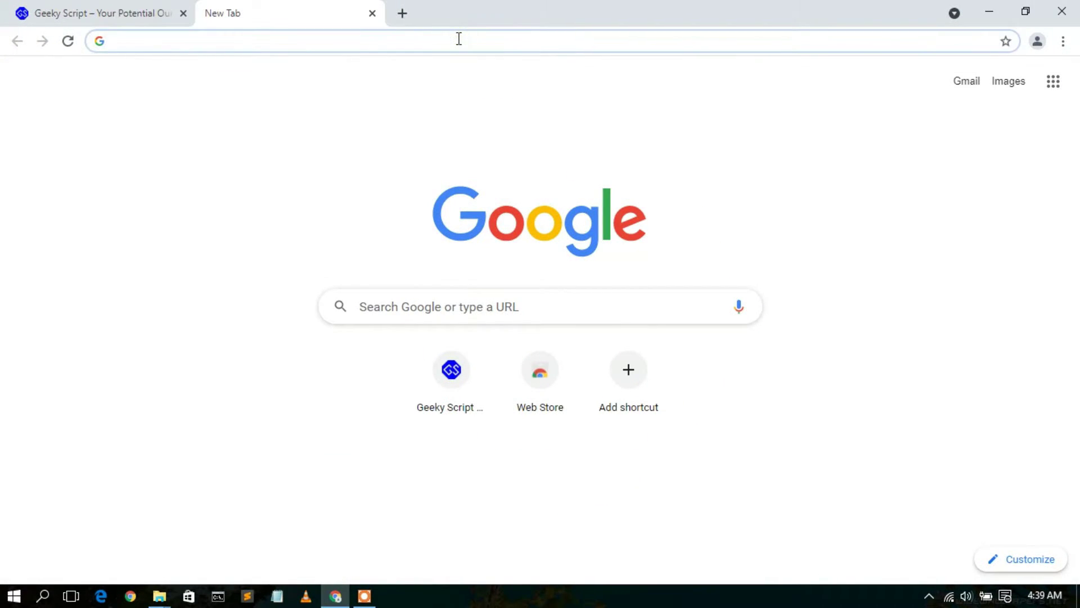
type("opera")
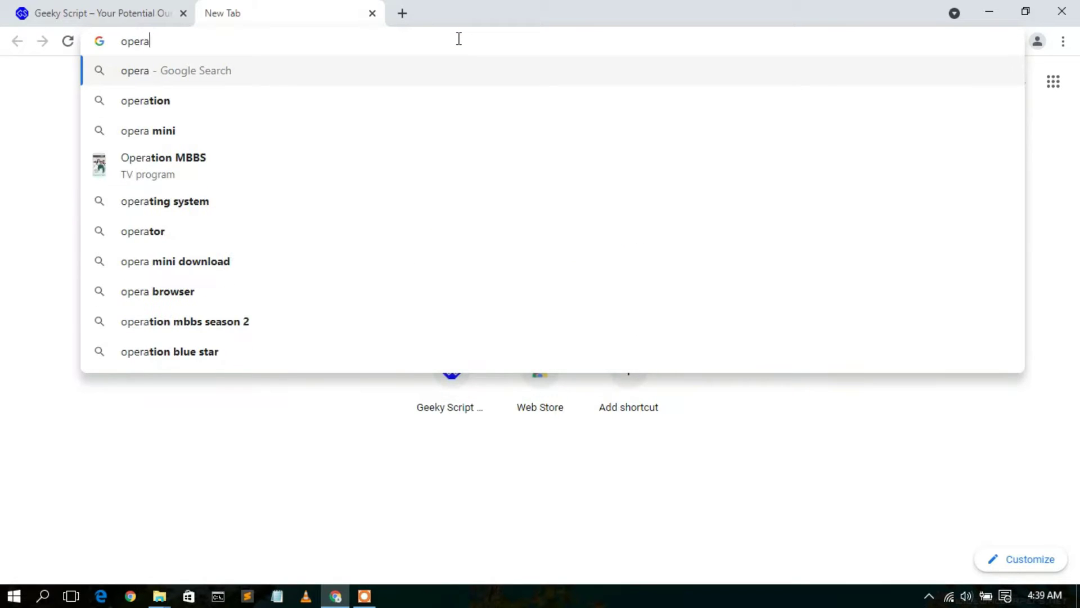
key("Down")
key("Down")
key("Down")
key("Down")
key("Return")
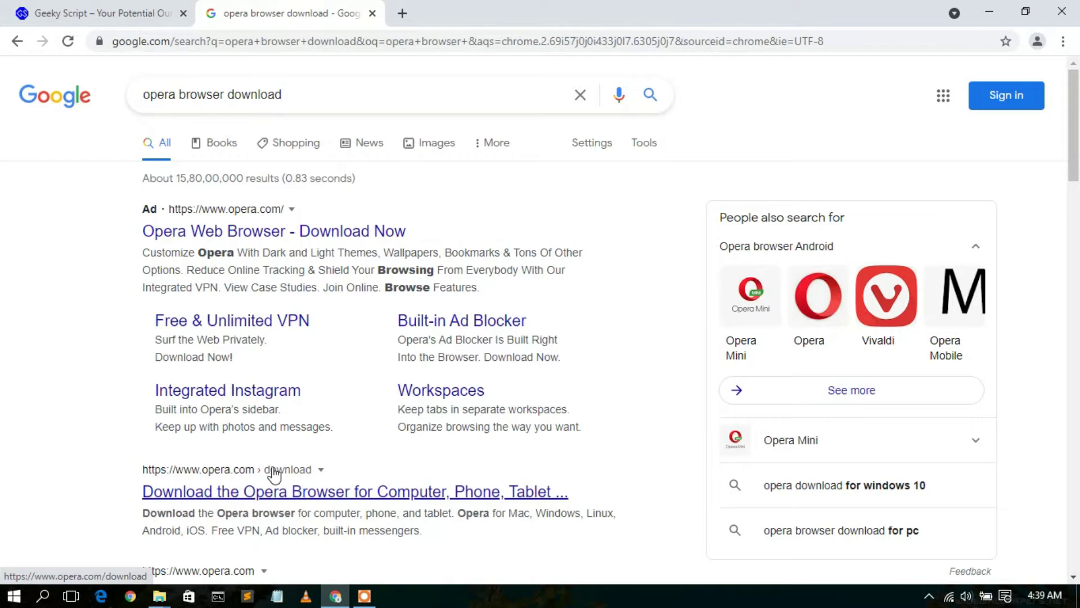
left_click(243, 494)
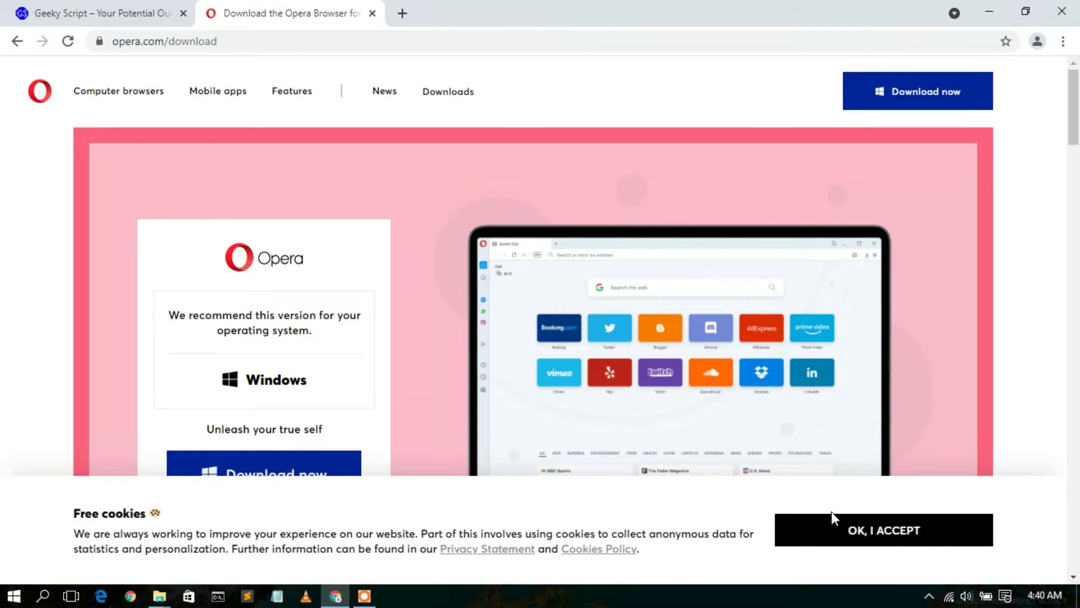
Accept the cookies, download OperaSetup.exe, and view it in Chrome's Downloads page
left_click(890, 535)
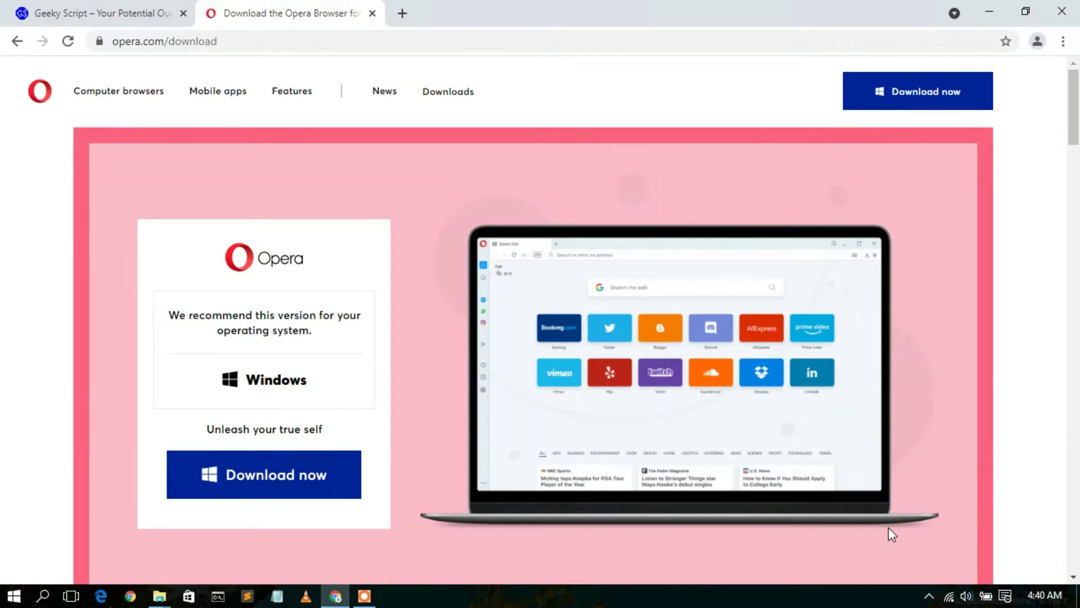
left_click(938, 107)
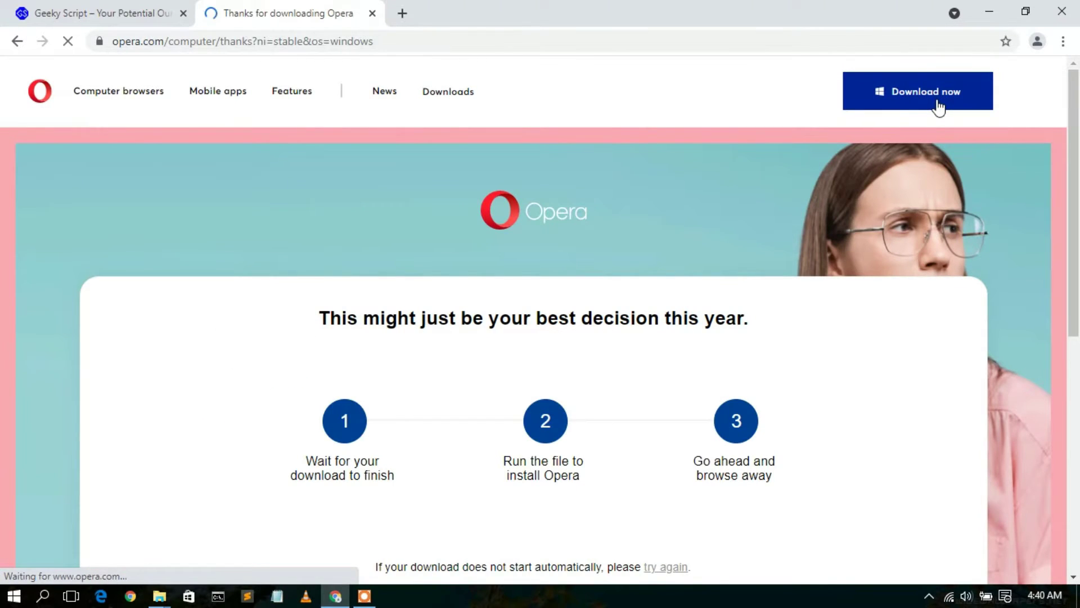
left_click(1021, 561)
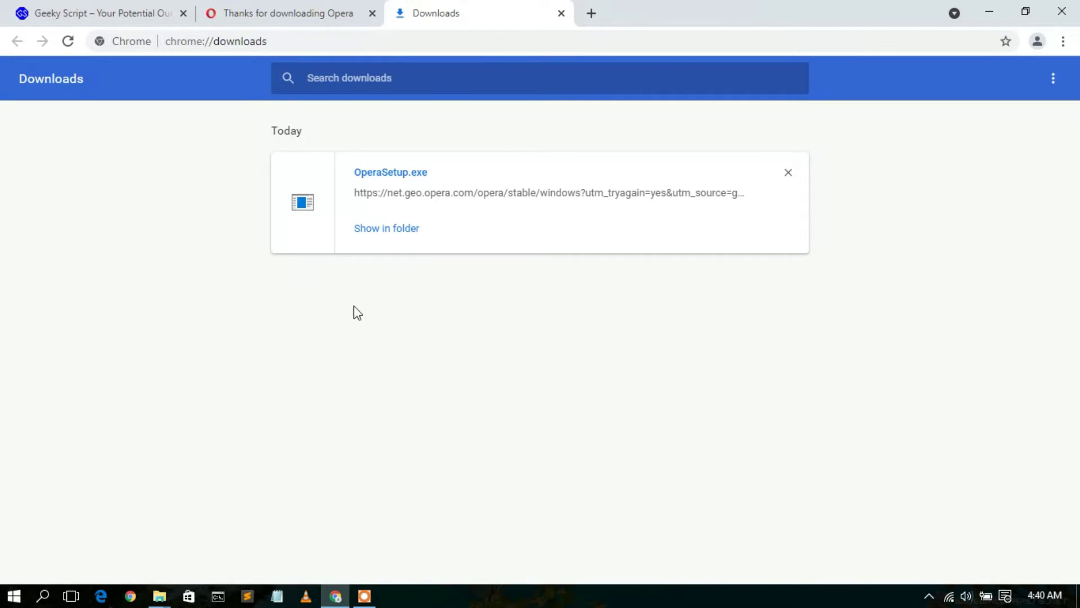
Run OperaSetup from the Downloads\Software folder and minimize File Explorer
left_click(403, 231)
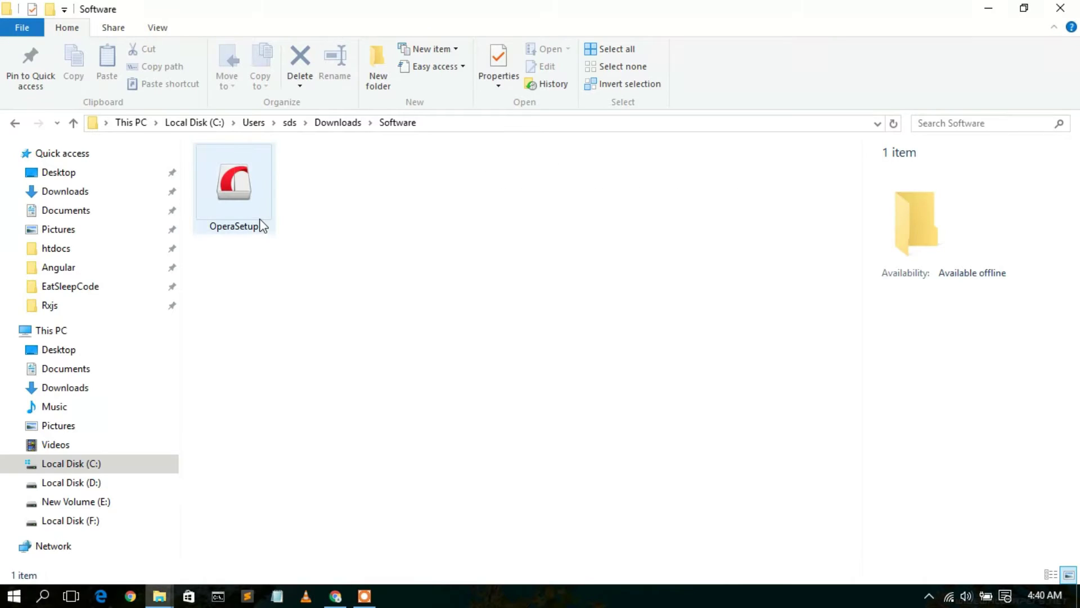
left_click(251, 203)
mouse_move(249, 197)
left_mouse_down()
mouse_move(276, 180)
mouse_move(240, 203)
left_mouse_up()
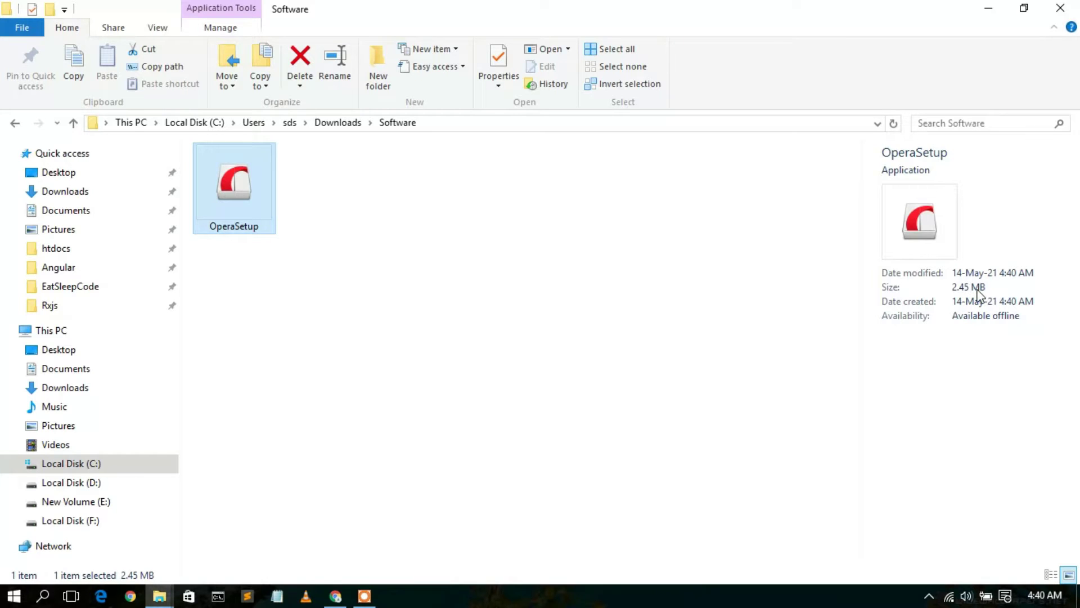
double_click(244, 180)
left_click(988, 8)
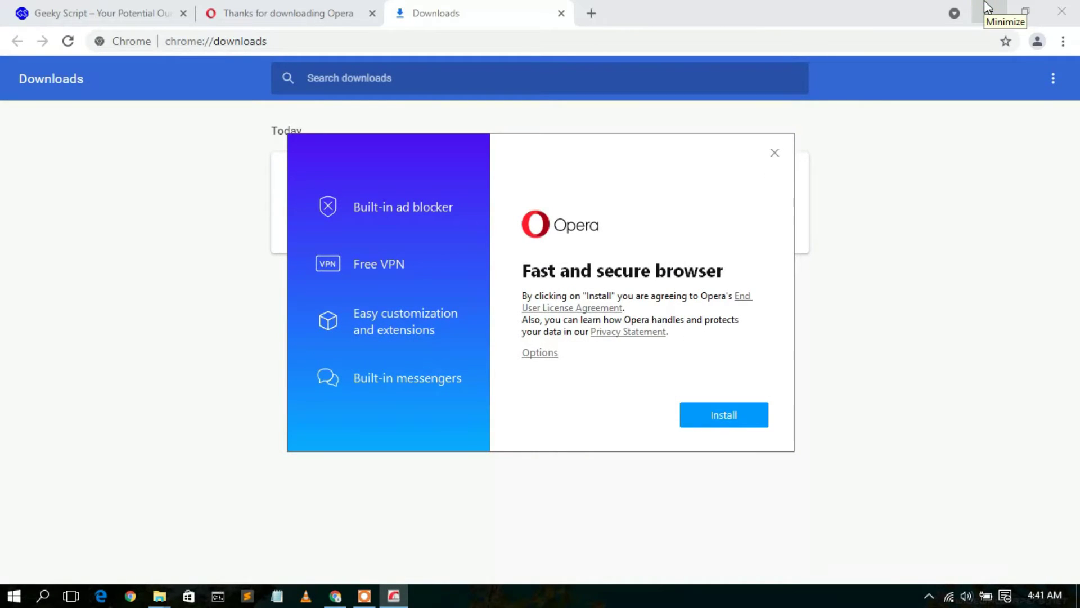
Minimize Chrome and install Opera, letting it launch on the Welcome page
left_click(987, 7)
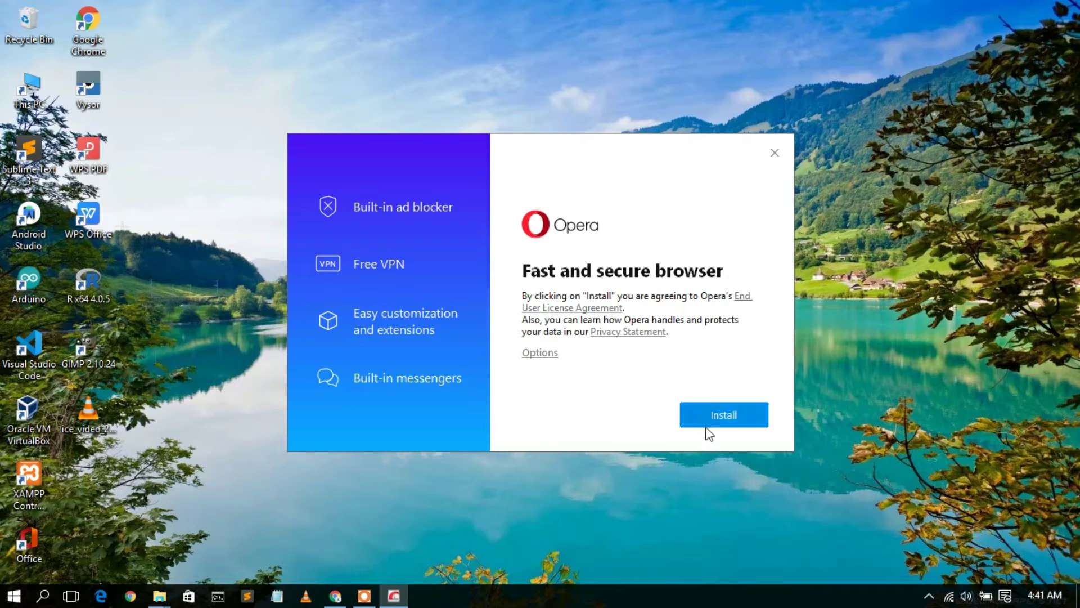
left_click(723, 424)
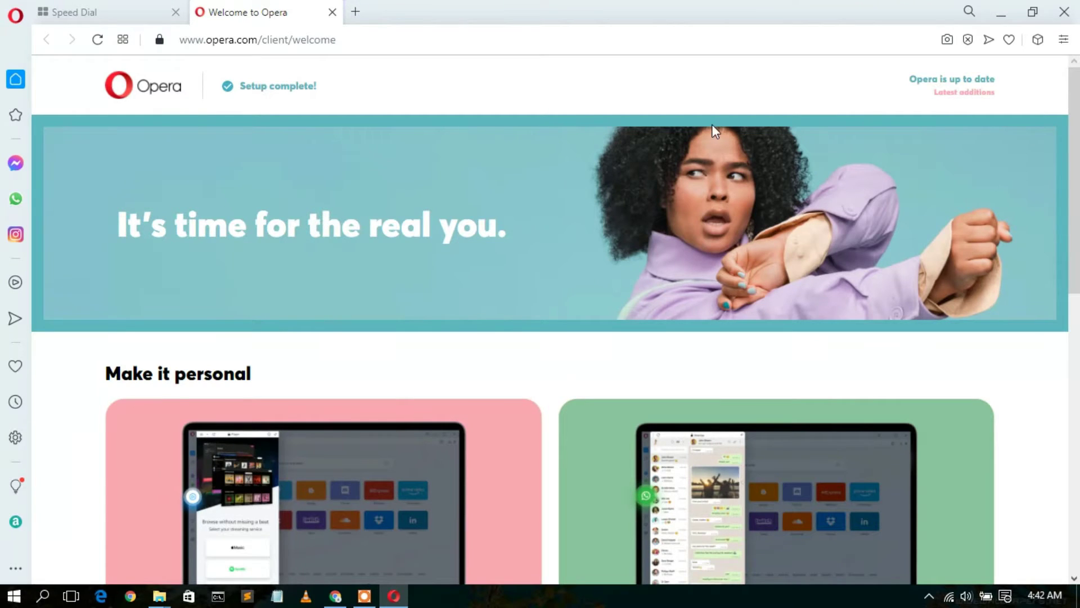
scroll(1075, 152, "down", 2)
scroll(1077, 152, "down", 5)
scroll(1077, 147, "up", 6)
scroll(1077, 147, "down", 2)
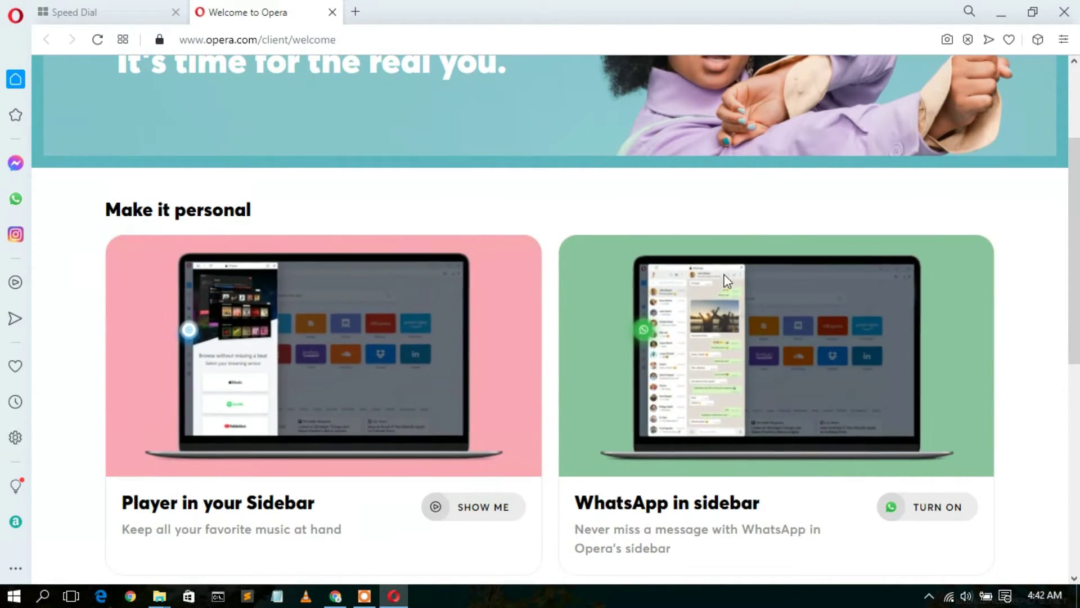
scroll(726, 280, "down", 1)
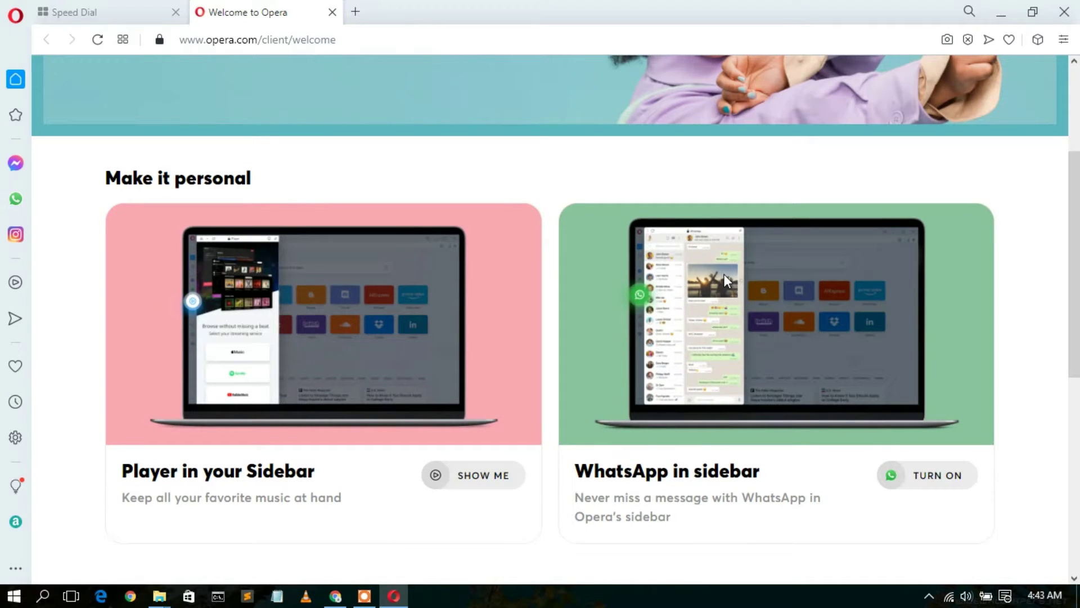
scroll(724, 275, "down", 2)
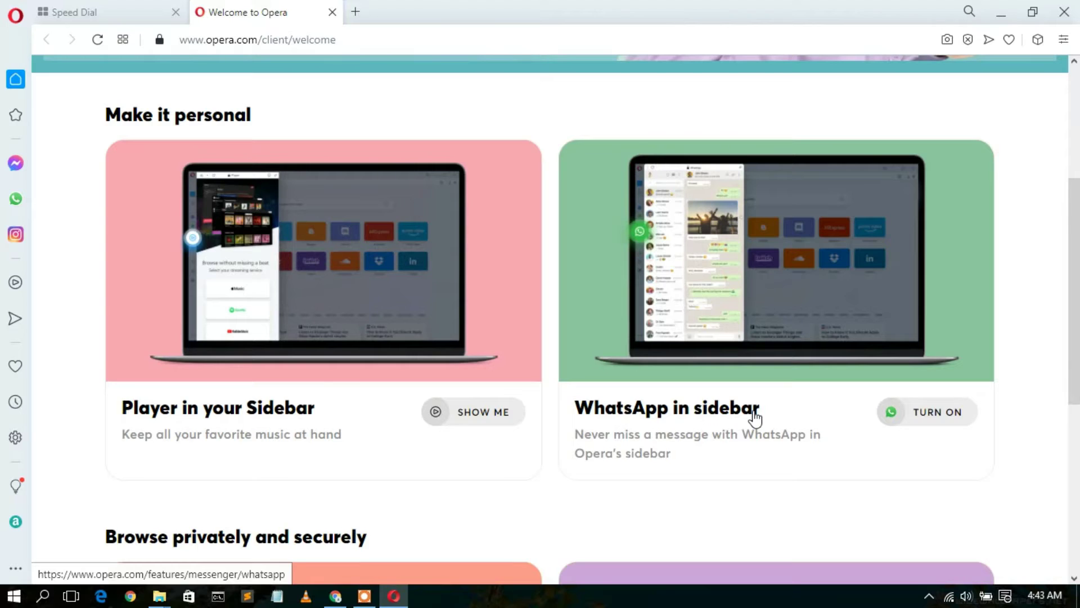
scroll(754, 417, "down", 2)
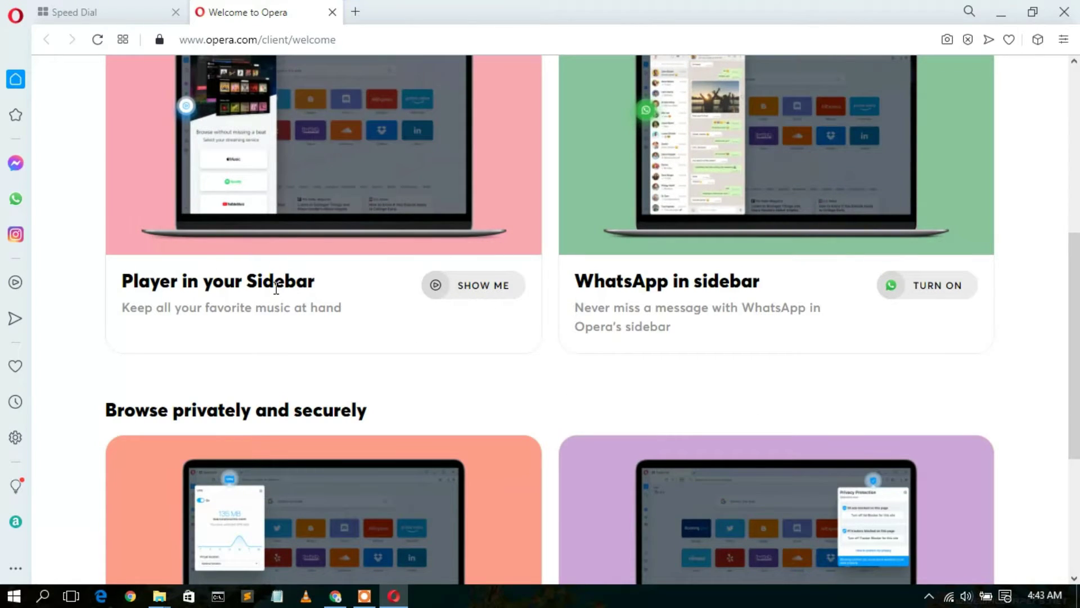
scroll(276, 288, "down", 5)
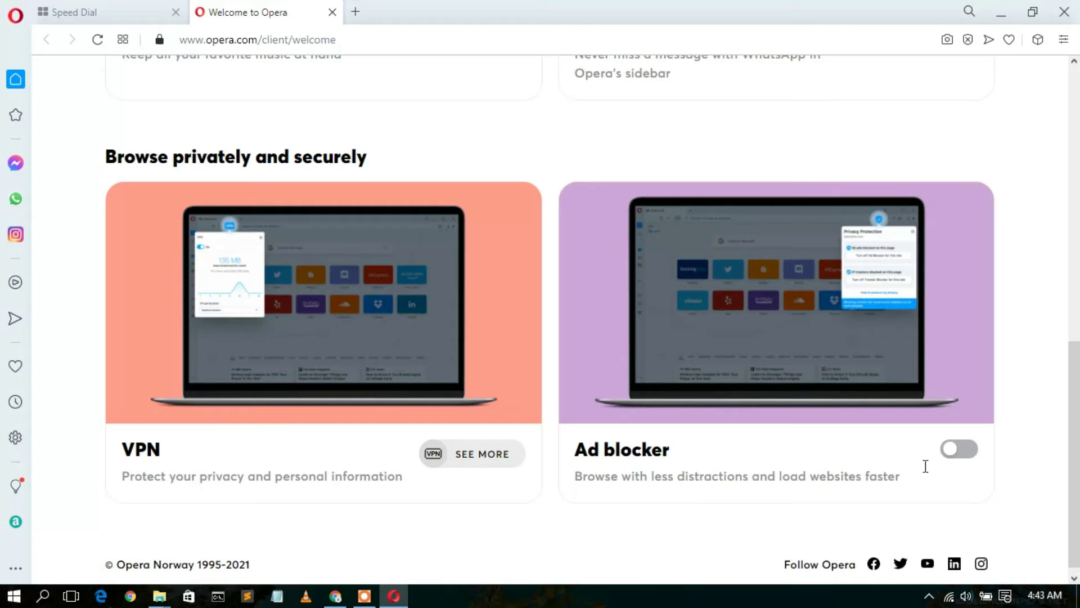
left_click(967, 450)
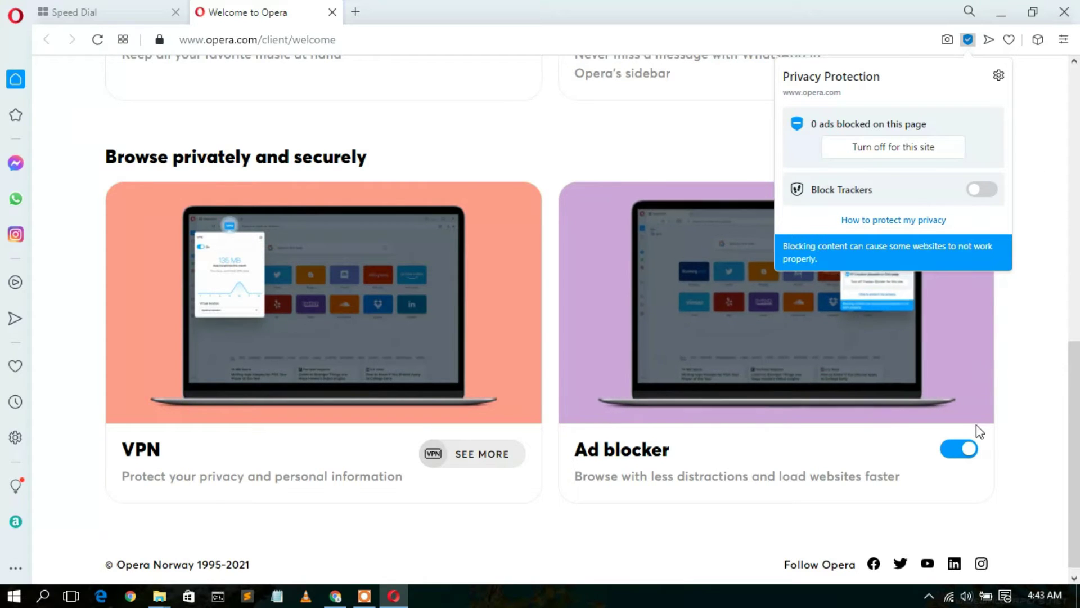
left_click(953, 450)
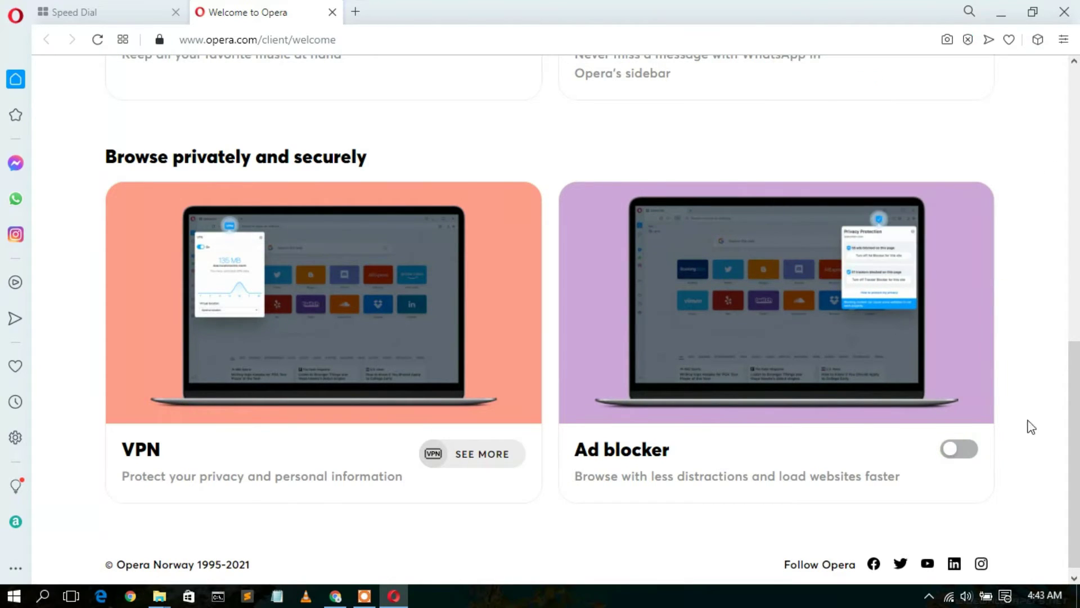
scroll(1078, 435, "down", 1)
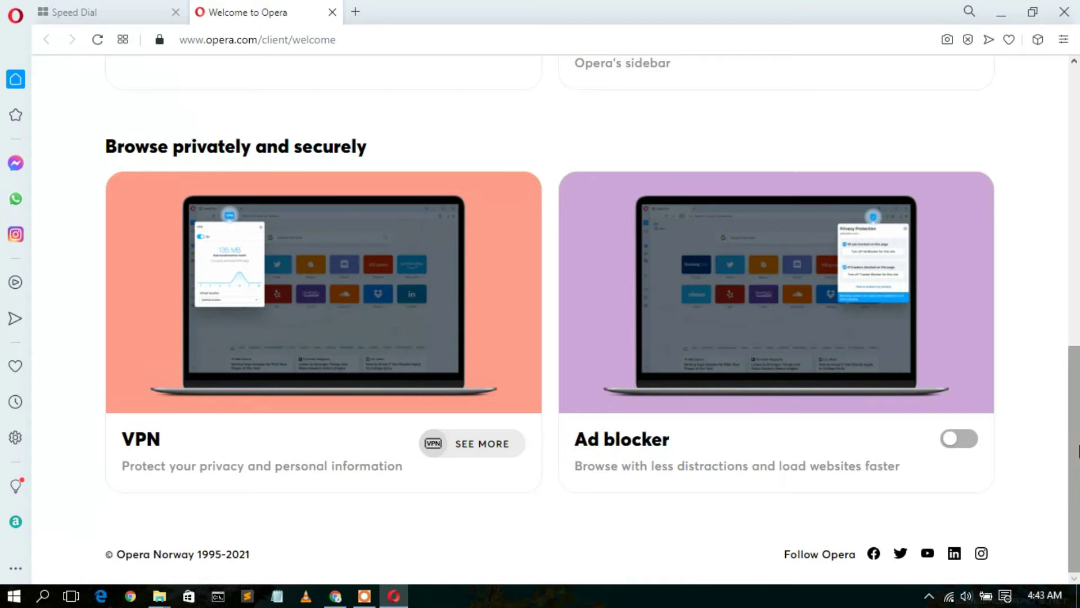
left_click_drag(1078, 450, 1078, 169)
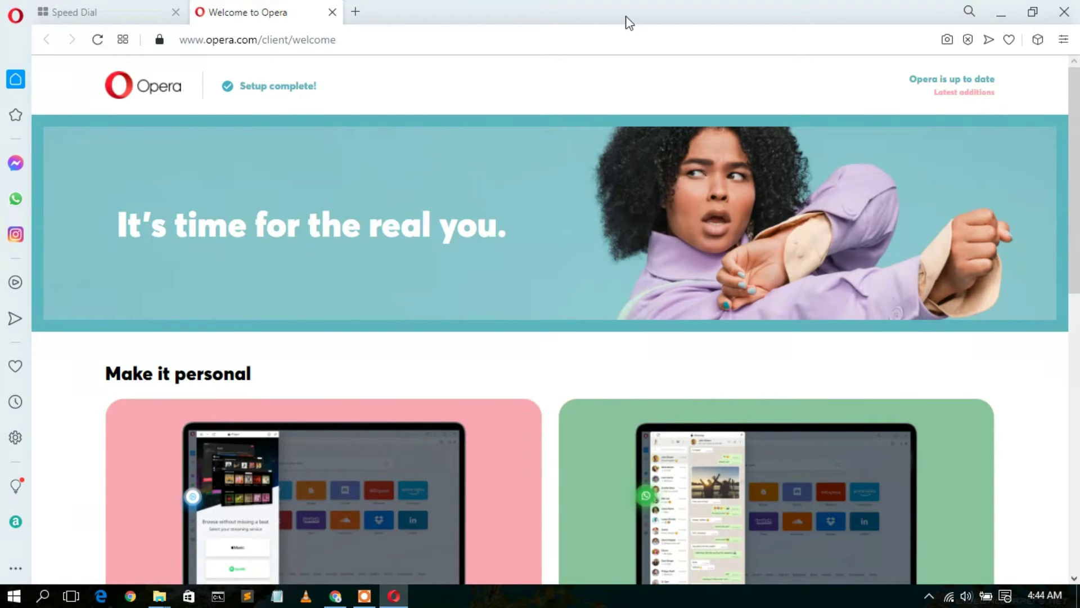
Load geekyscript.com in a new tab and dismiss the tips popup
left_click(356, 9)
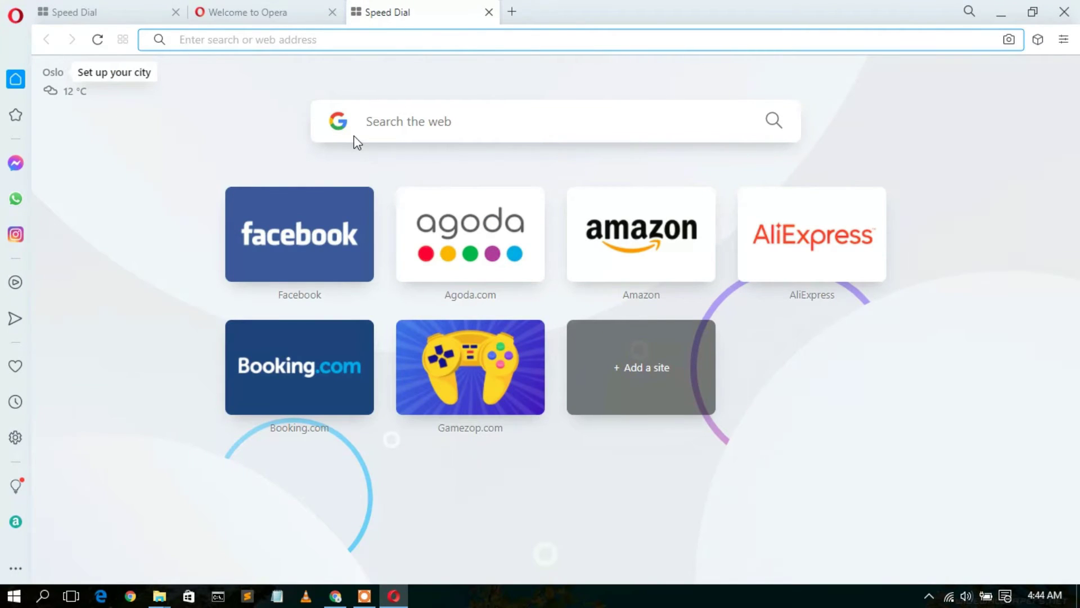
left_click(440, 43)
type("geekyscr")
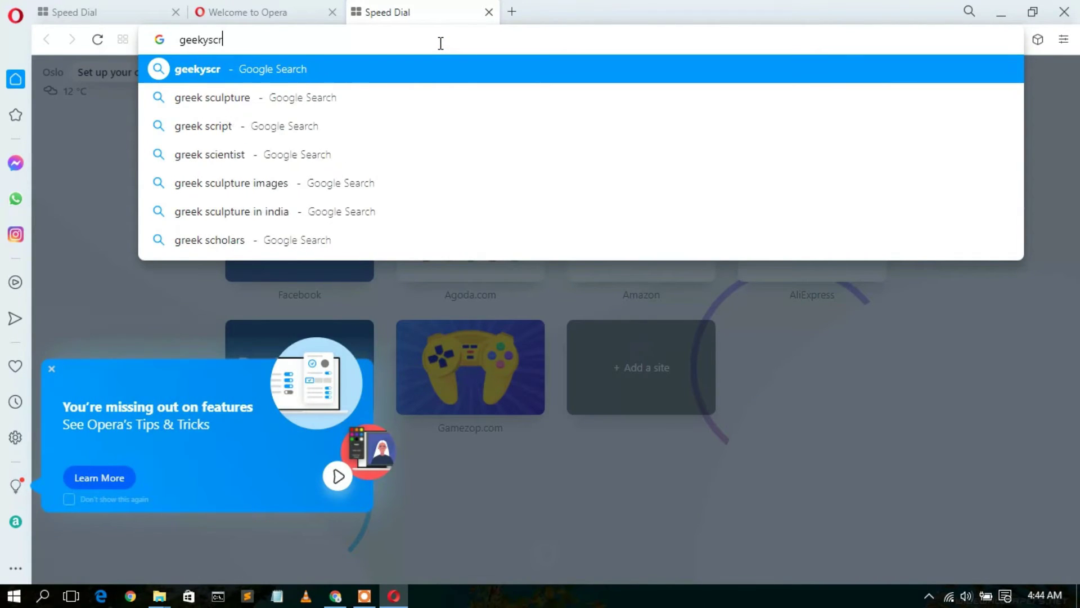
type("ipt.com")
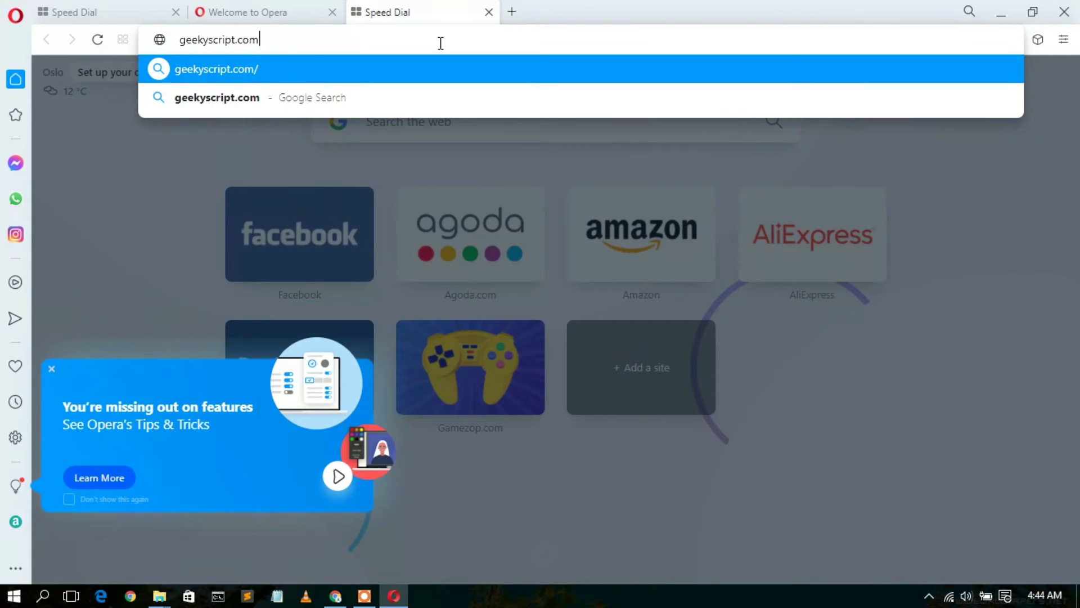
key("Return")
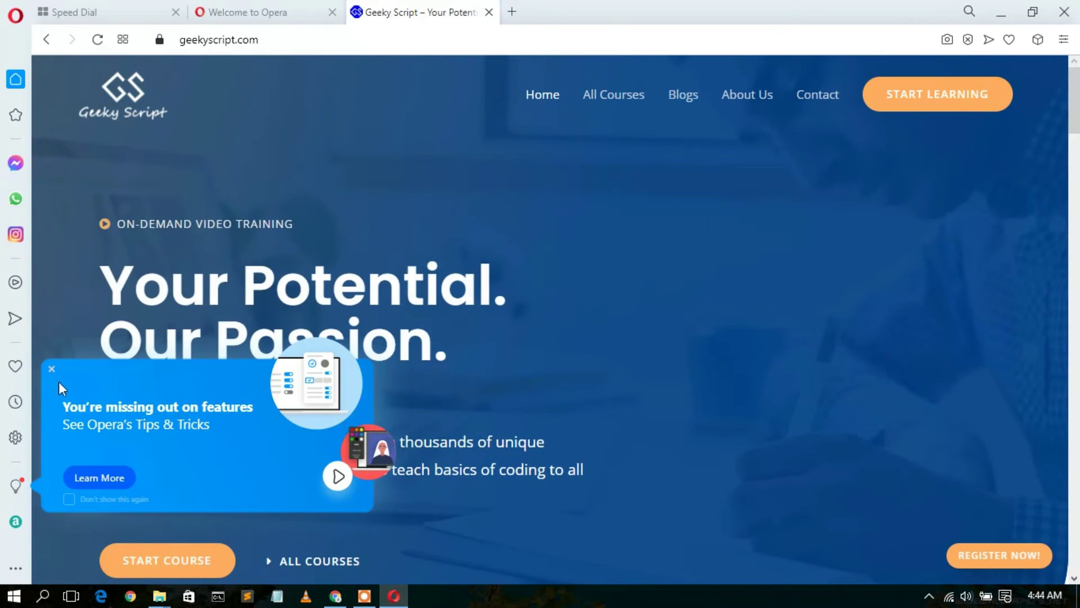
left_click(52, 368)
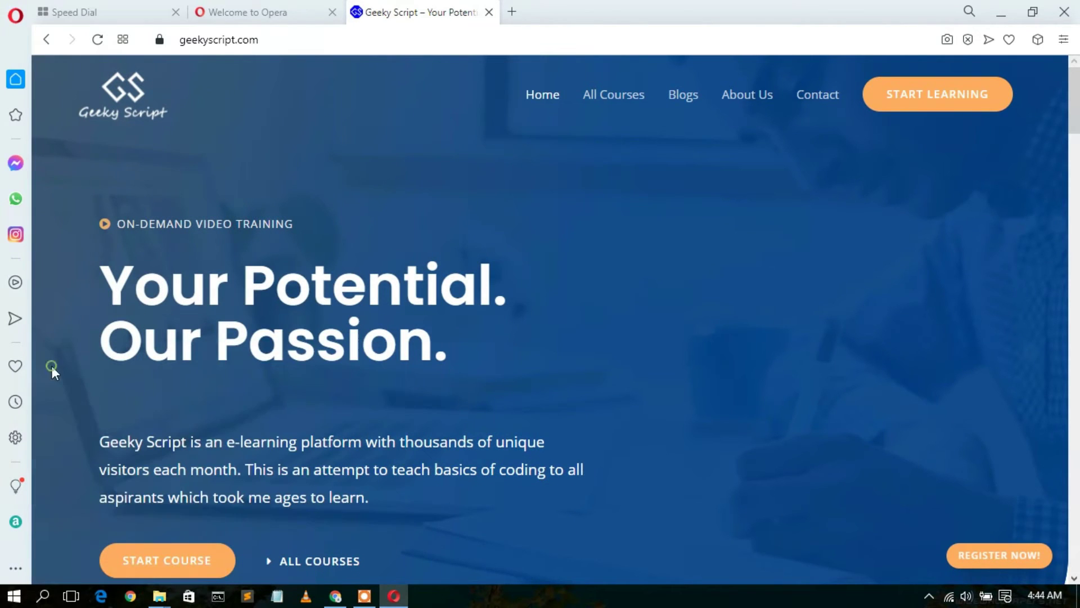
Switch Opera to the Dark theme in Easy setup, then return to the page top
left_click_drag(1078, 100, 1074, 305)
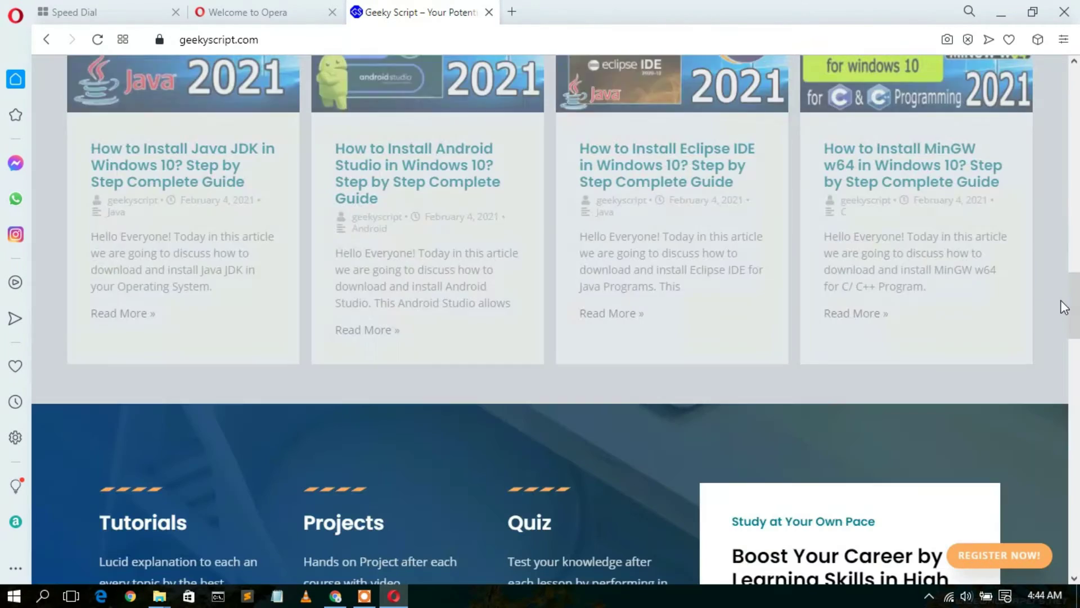
left_click(1063, 39)
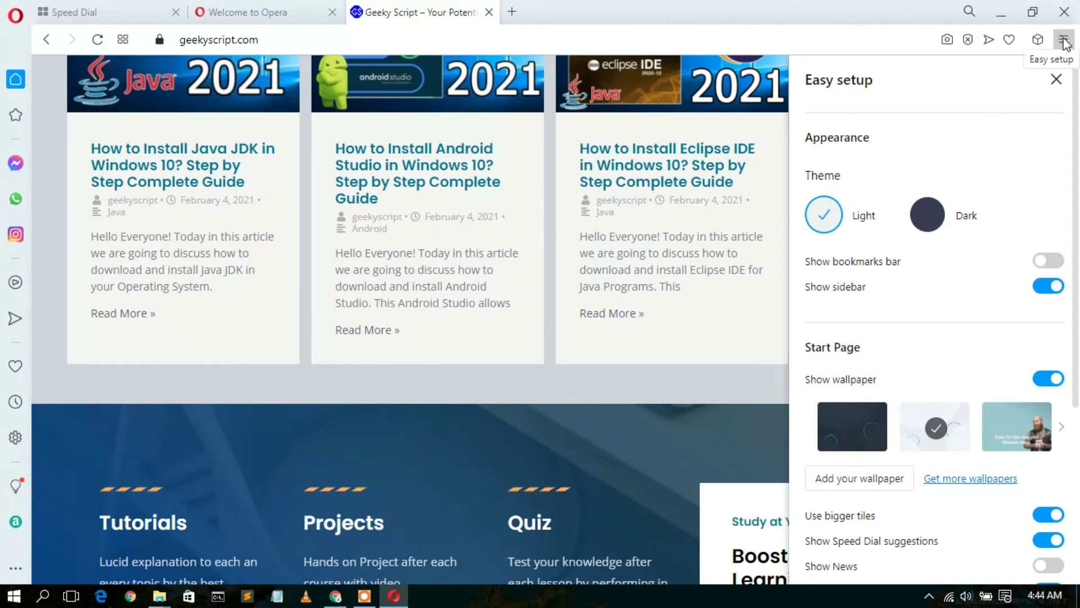
left_click(934, 213)
left_click(680, 394)
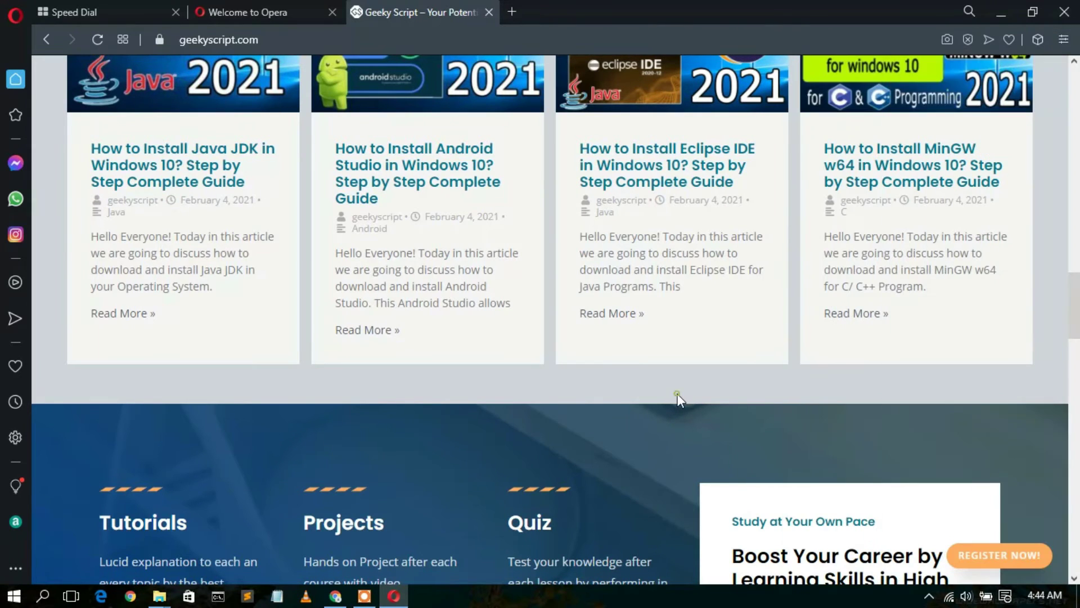
left_click(1073, 303)
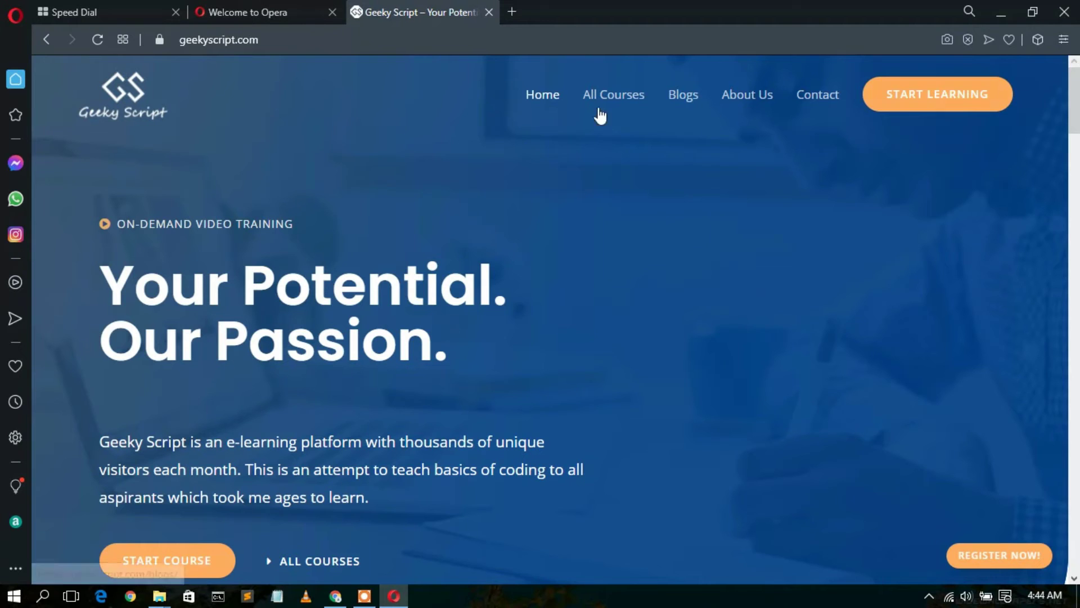
From a new Speed Dial tab, switch to the Light theme and show the bookmarks bar
left_click(522, 5)
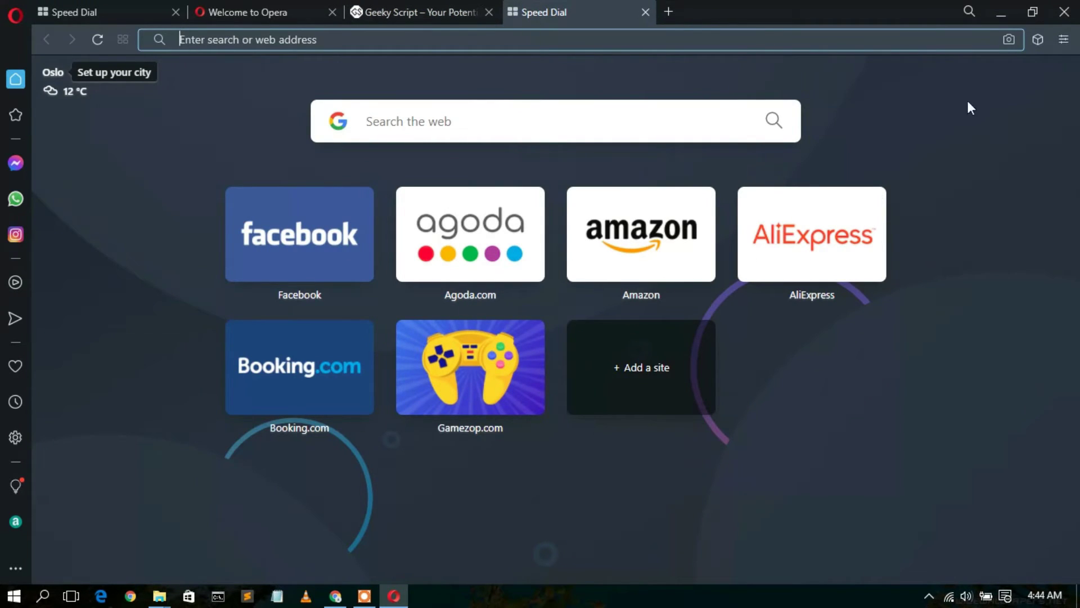
left_click(1063, 39)
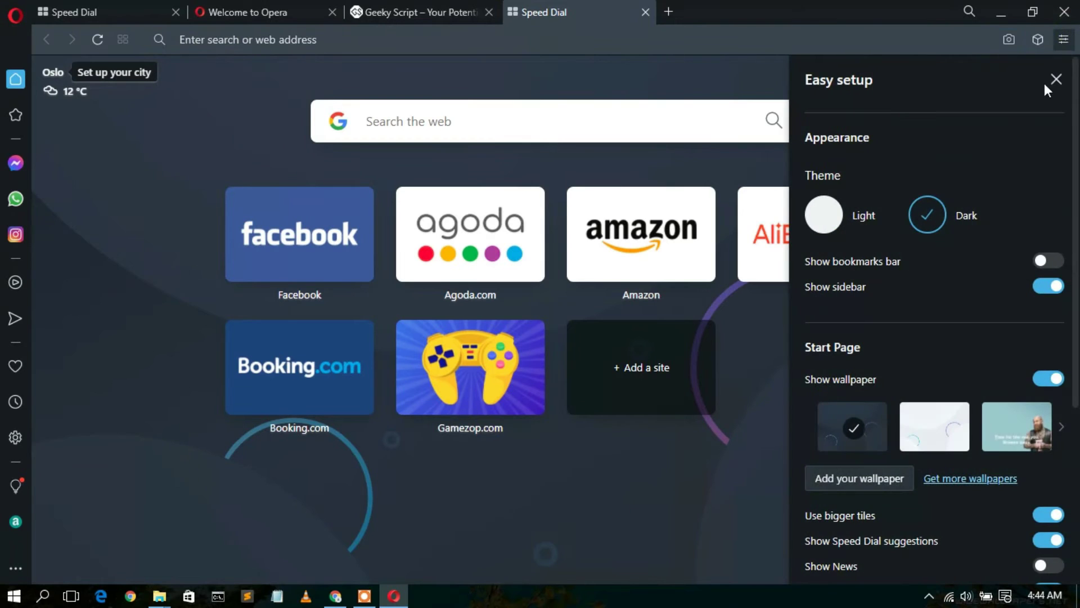
left_click(836, 211)
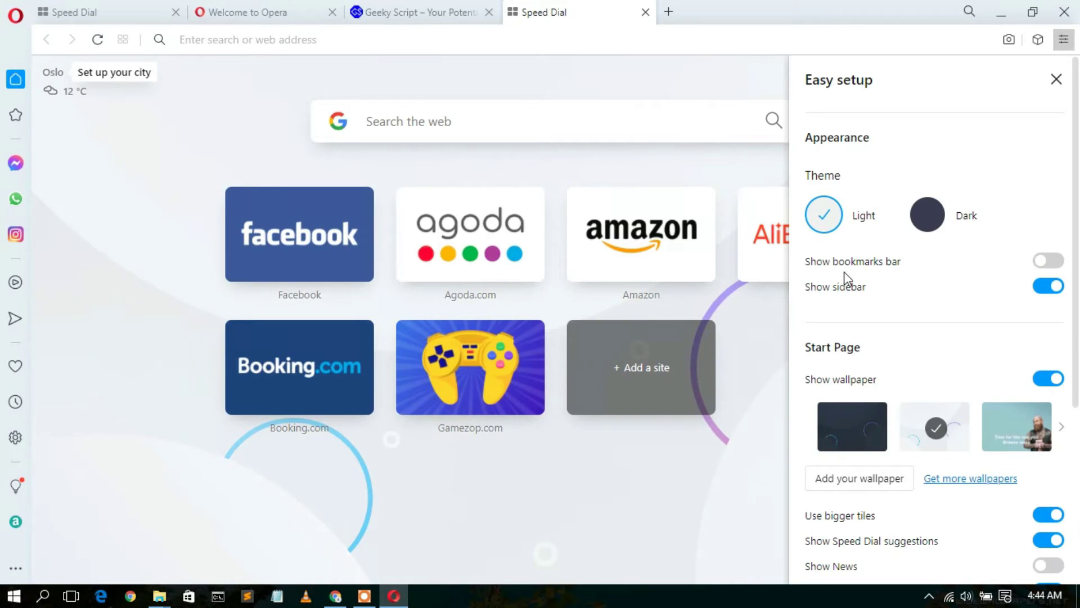
left_click(1047, 260)
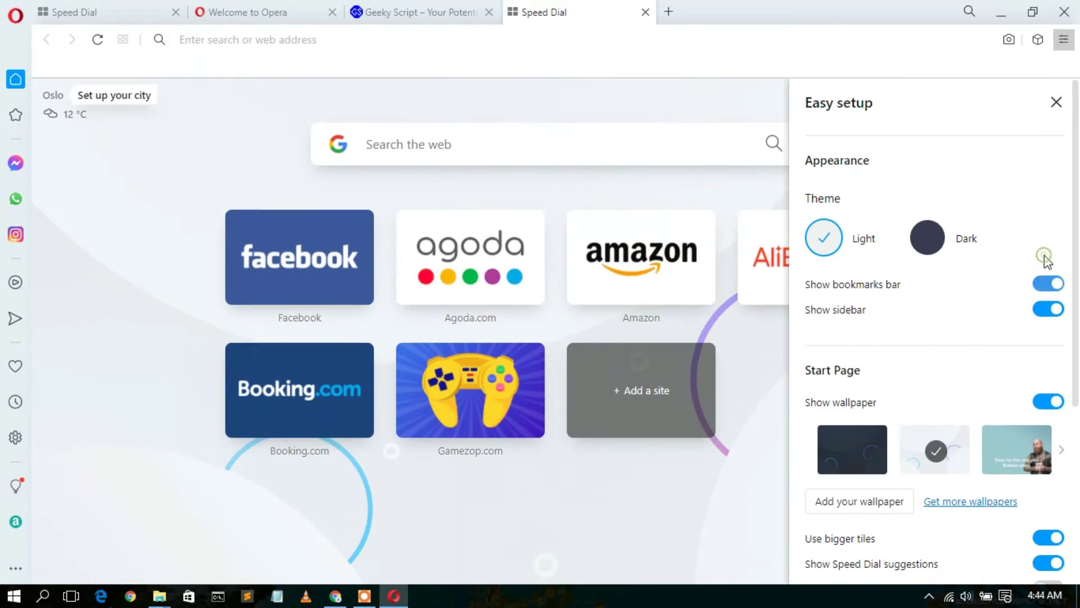
left_click(455, 85)
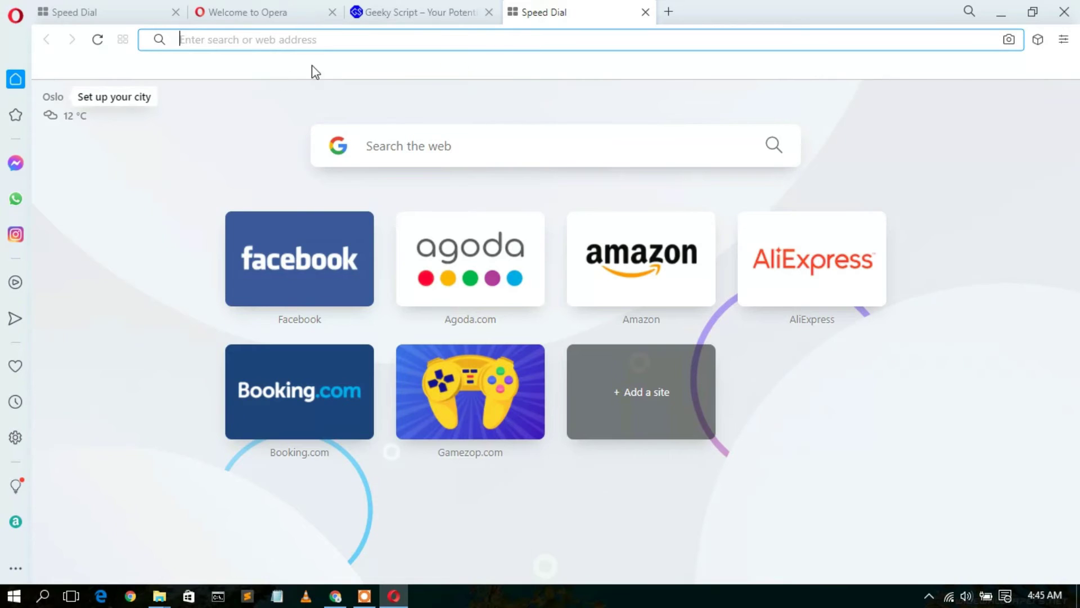
left_click(431, 12)
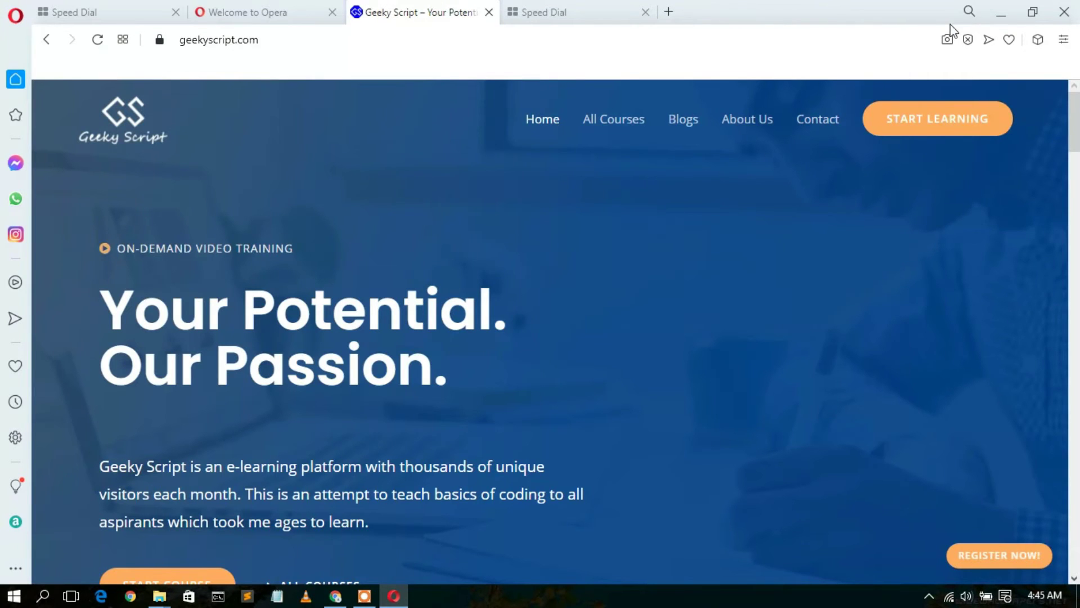
Bookmark the Geeky Script page to the bookmarks bar and return to Speed Dial
left_click(1008, 41)
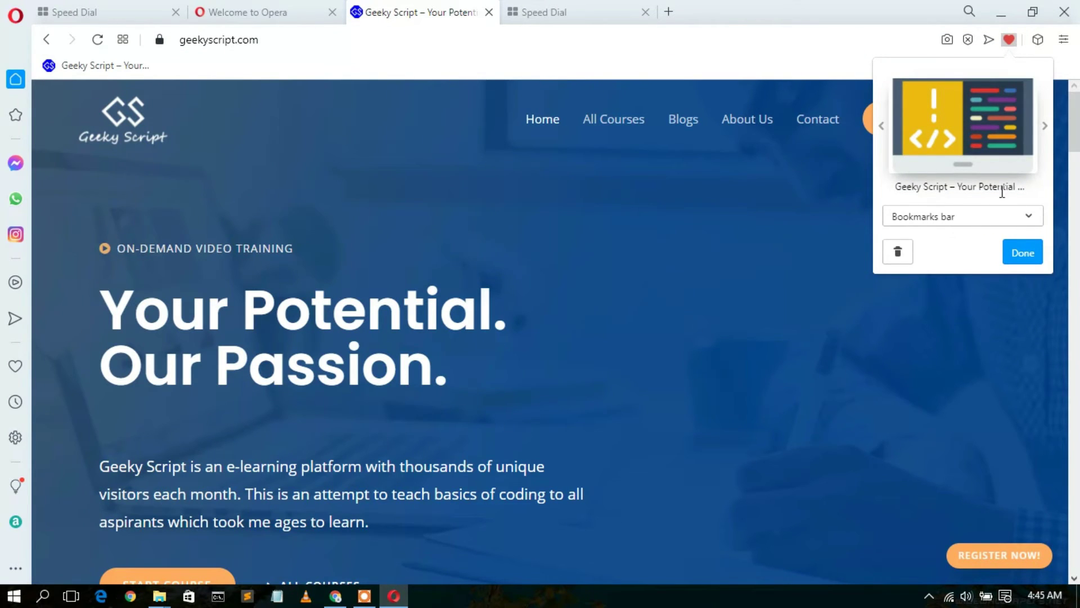
left_click(1023, 253)
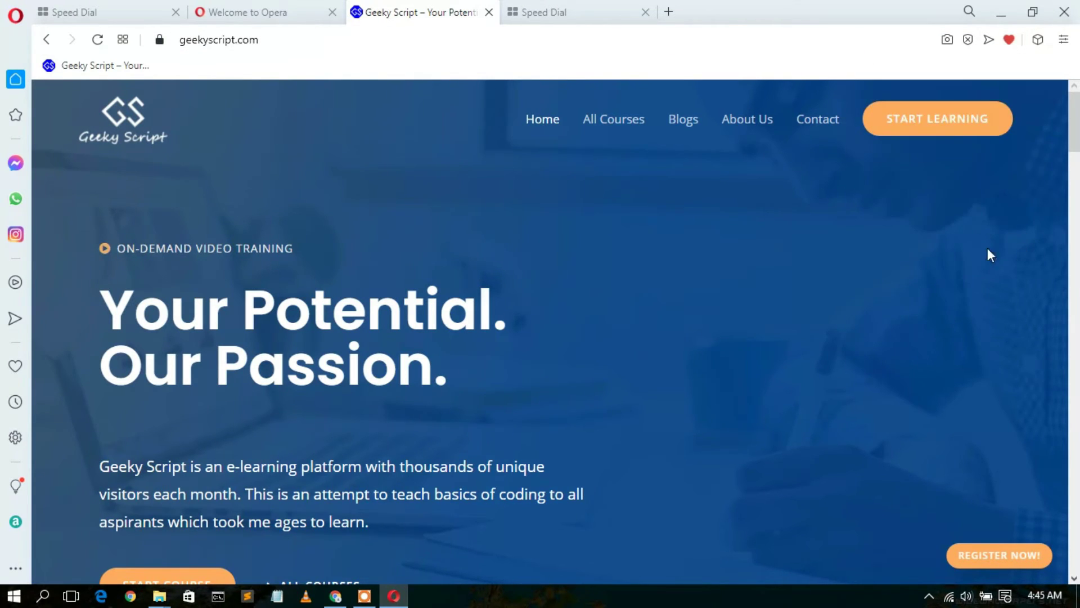
left_click(532, 11)
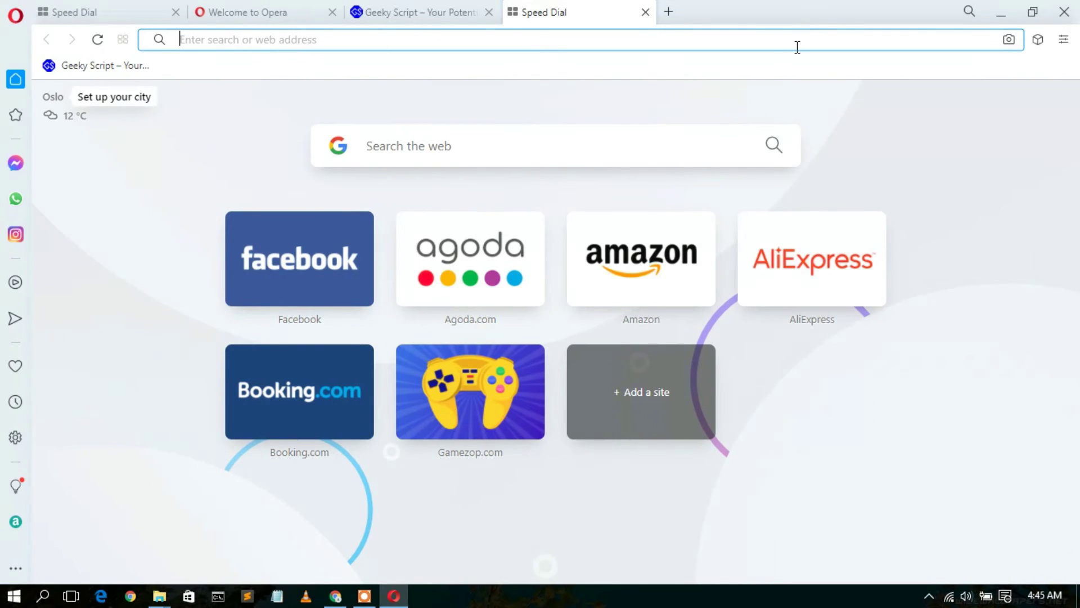
In Easy setup, turn Show sidebar off and back on, then scroll the panel down
left_click(1063, 40)
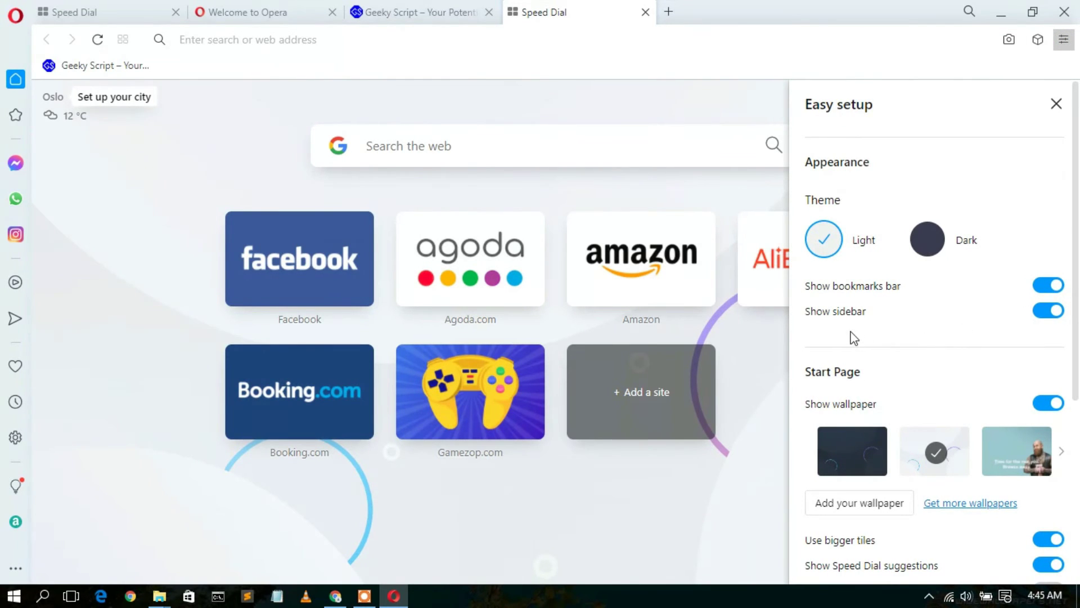
left_click(1043, 311)
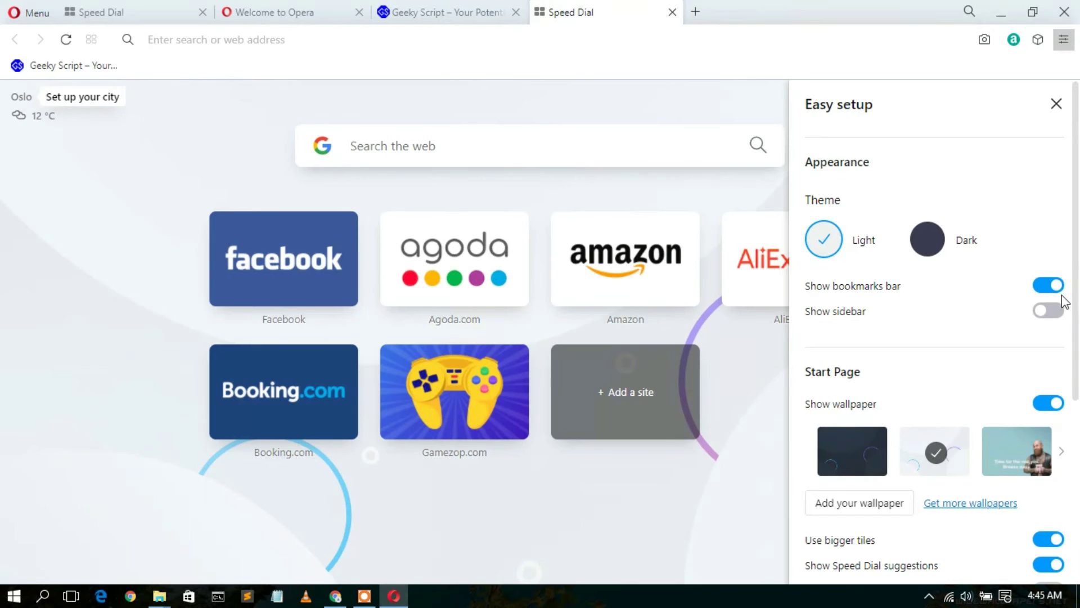
left_click(1048, 313)
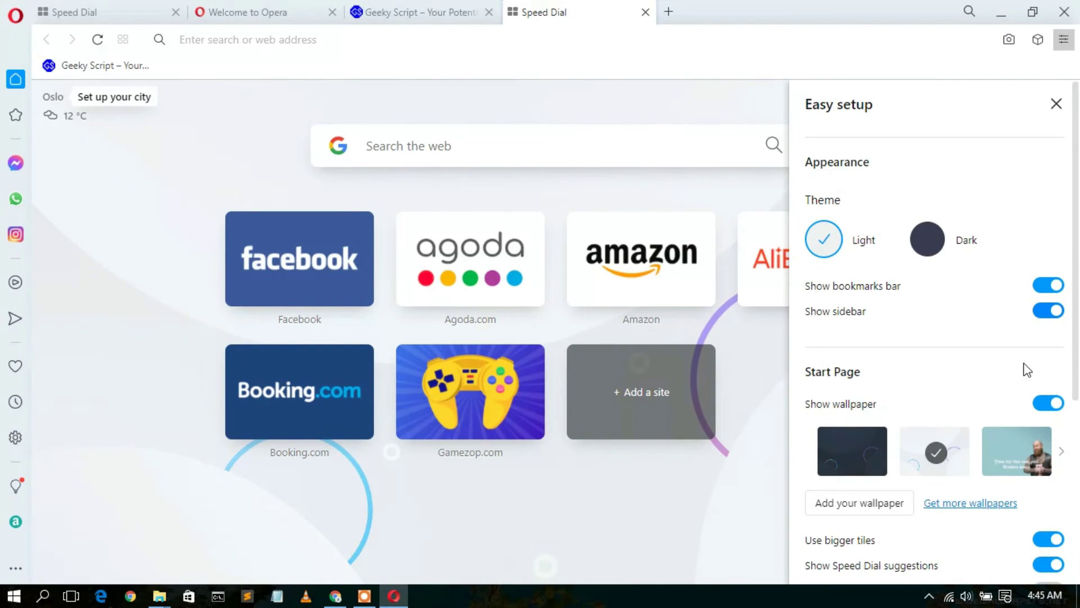
scroll(1079, 357, "down", 3)
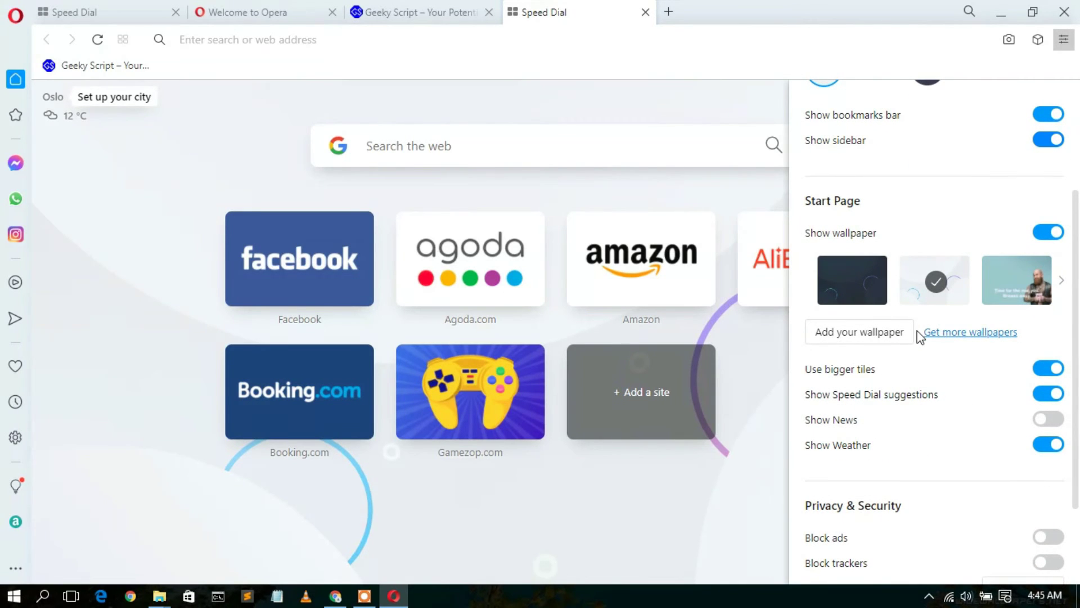
Apply the purple-jacket woman wallpaper to Speed Dial and open the custom wallpaper file window
left_click(1029, 284)
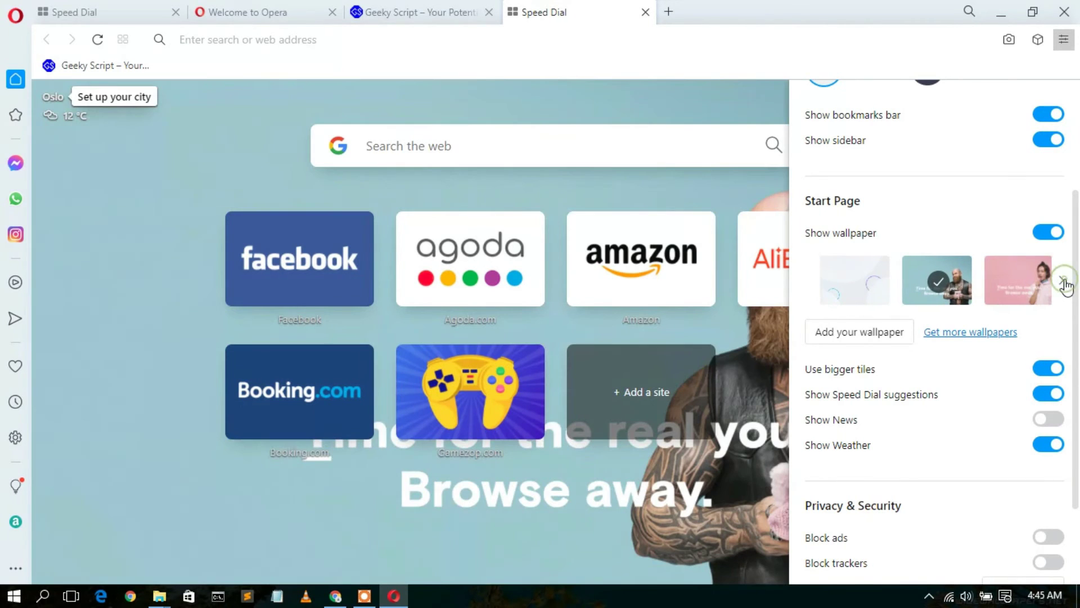
left_click(1063, 282)
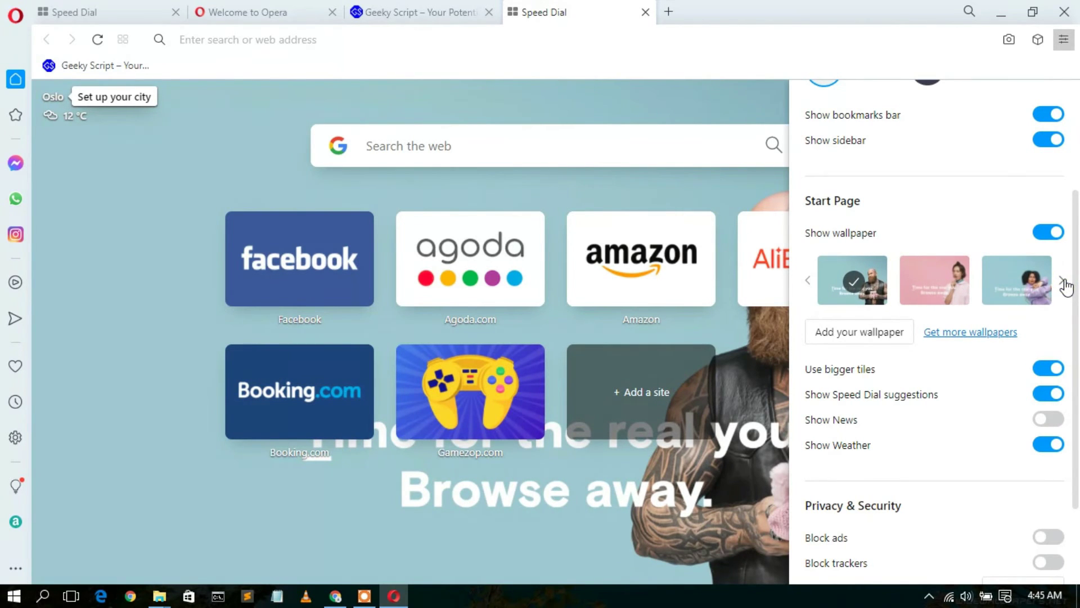
left_click(1064, 283)
left_click(1063, 283)
left_click(871, 294)
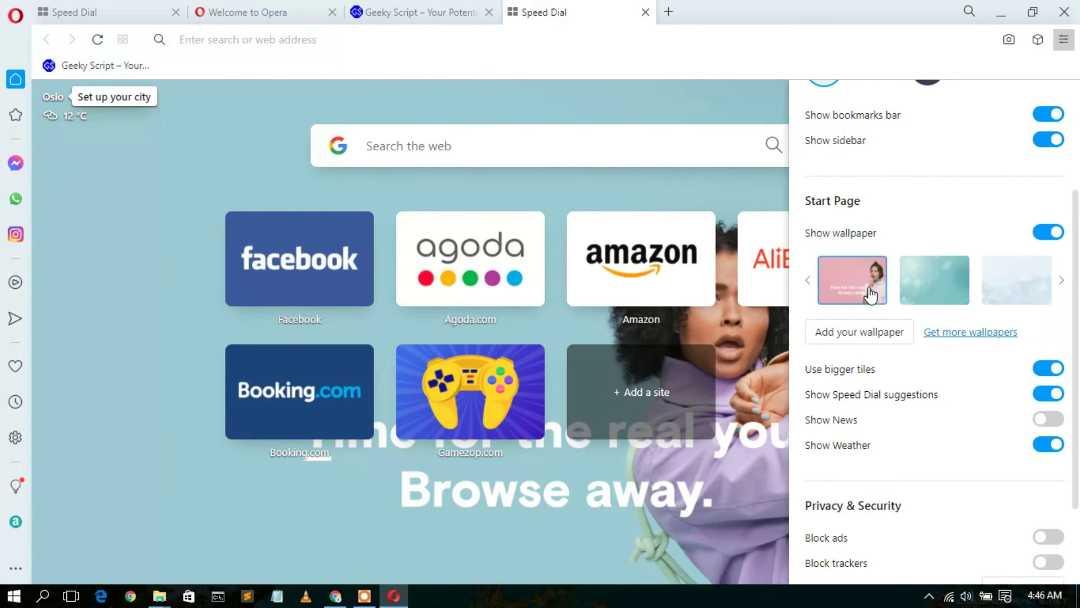
left_click(862, 339)
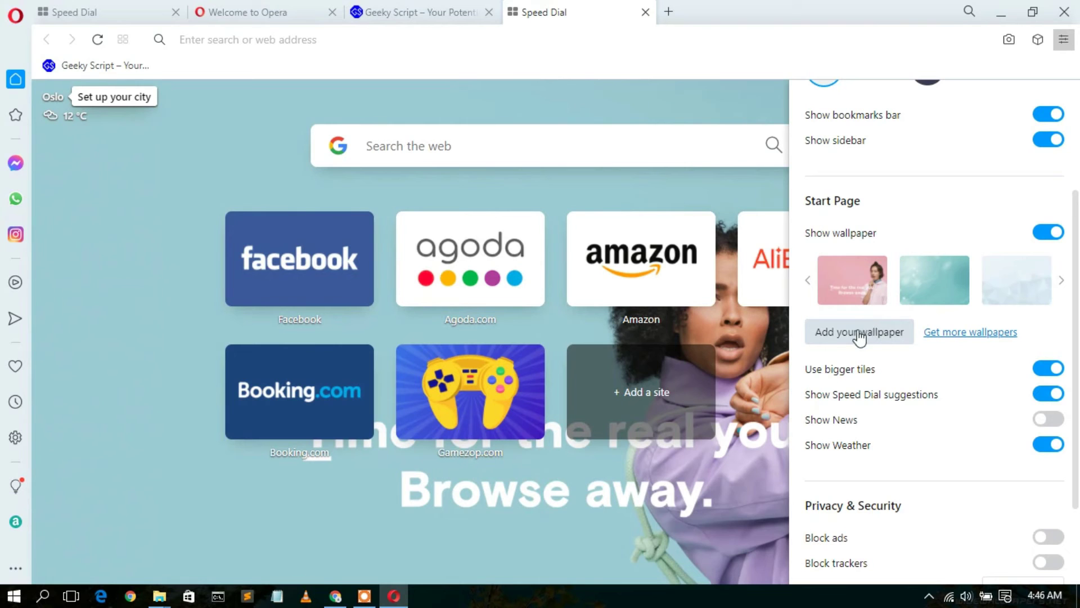
left_click(859, 336)
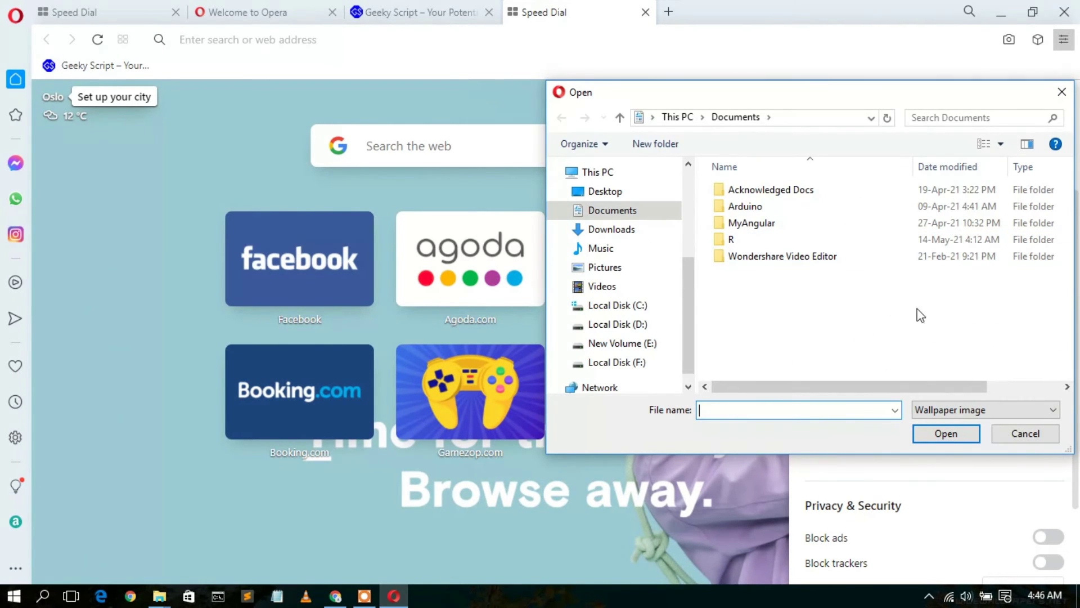
Cancel the custom wallpaper dialog, close Easy setup, and return to the Geeky Script tab
left_click(1001, 431)
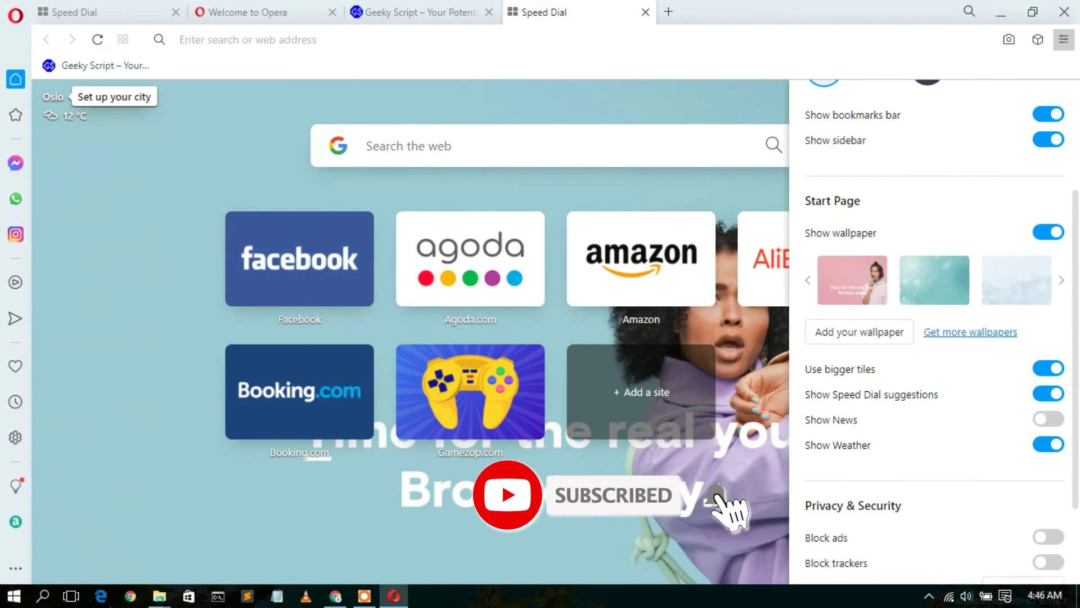
left_click(639, 101)
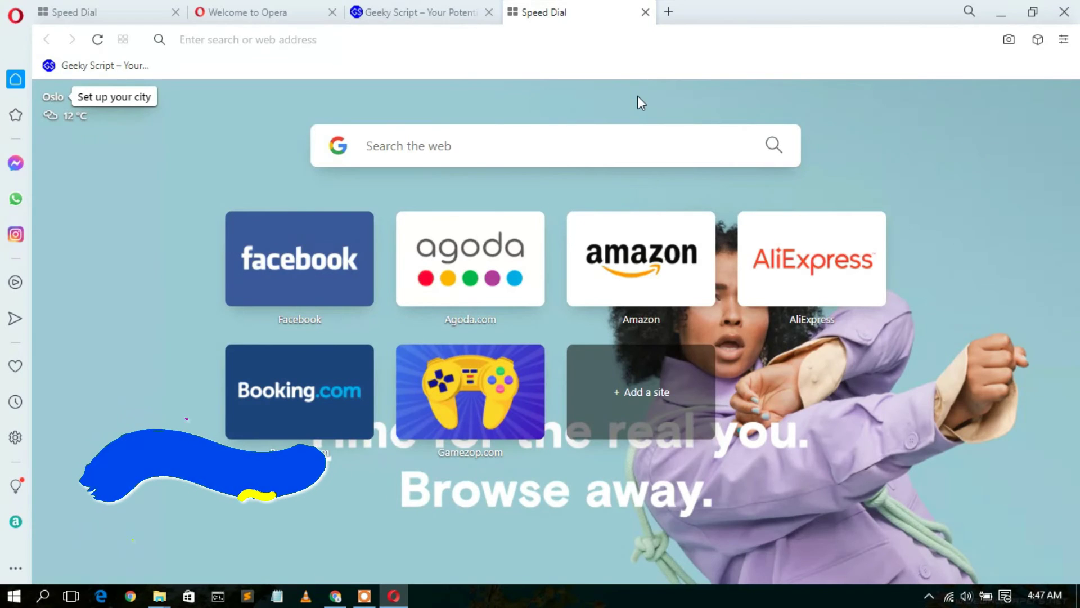
left_click(397, 10)
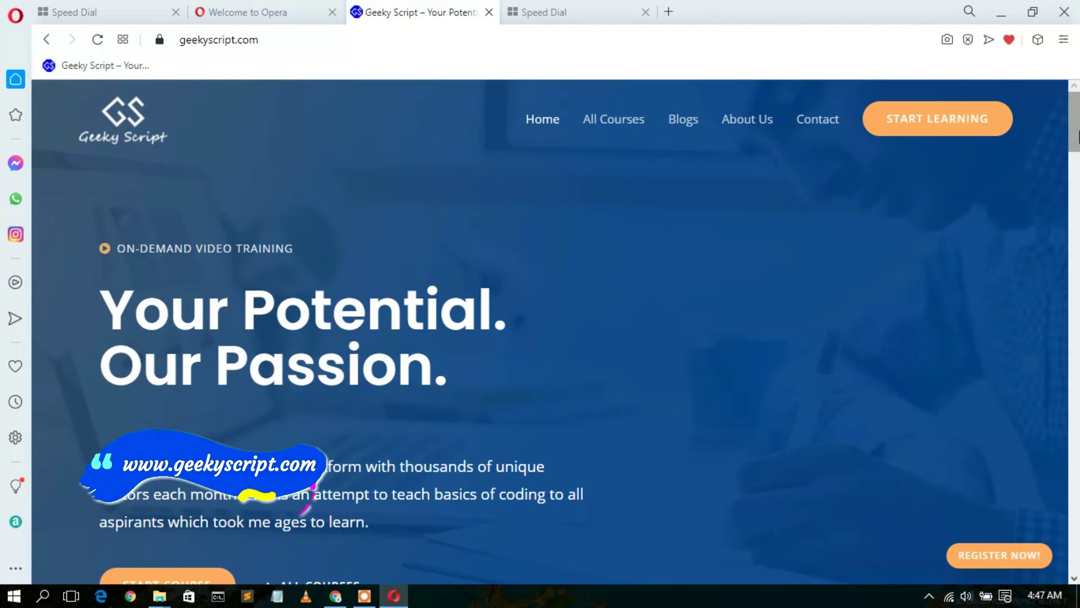
Scroll geekyscript.com down to its Tutorials, Projects and Quiz section
left_click_drag(1077, 138, 1077, 363)
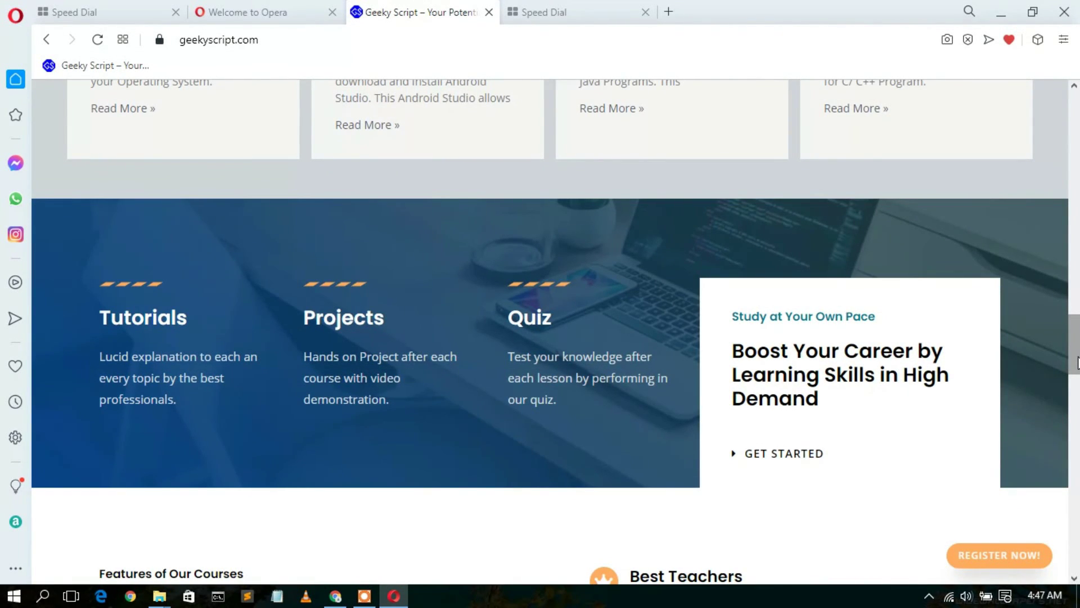